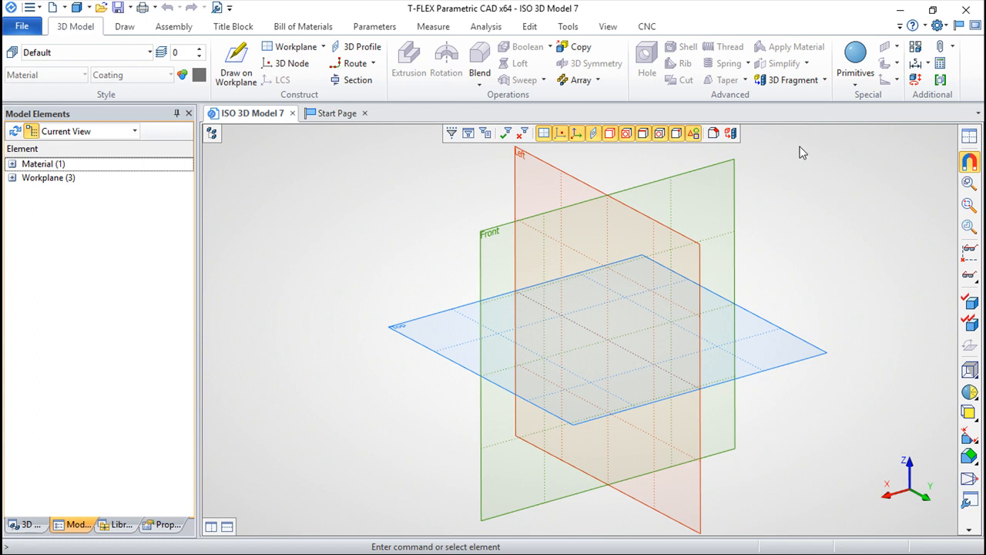
Step: Create a box primitive with length, width and height of 100
click(855, 86)
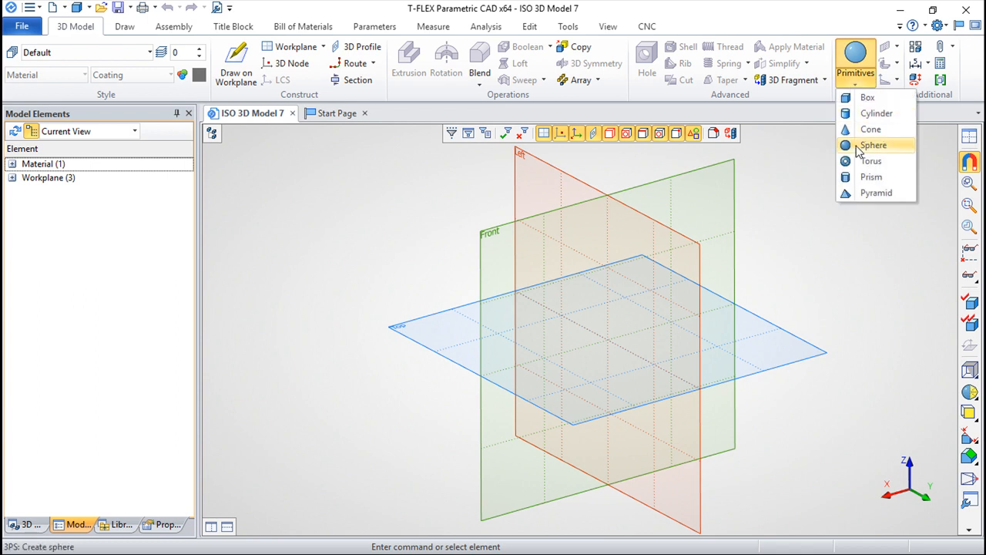
click(861, 98)
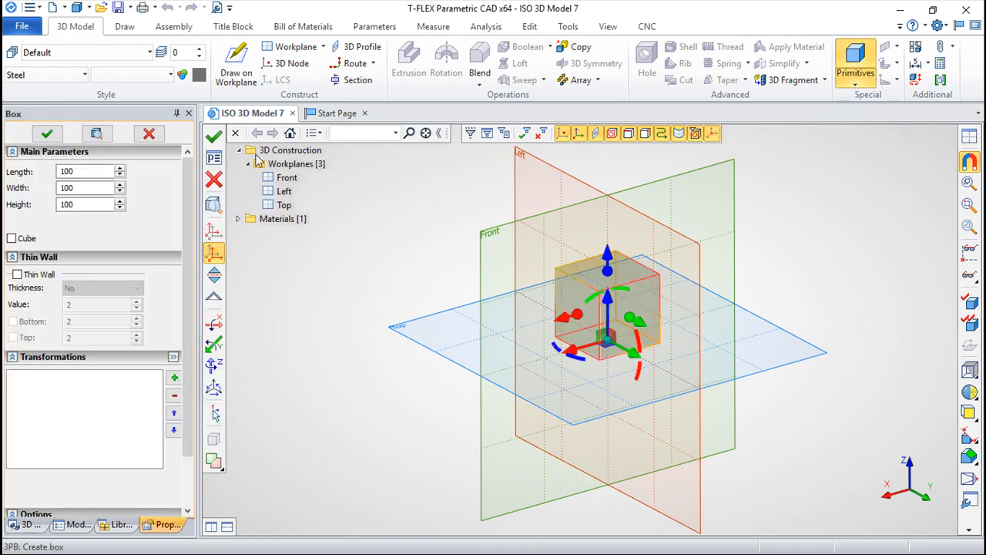
click(215, 135)
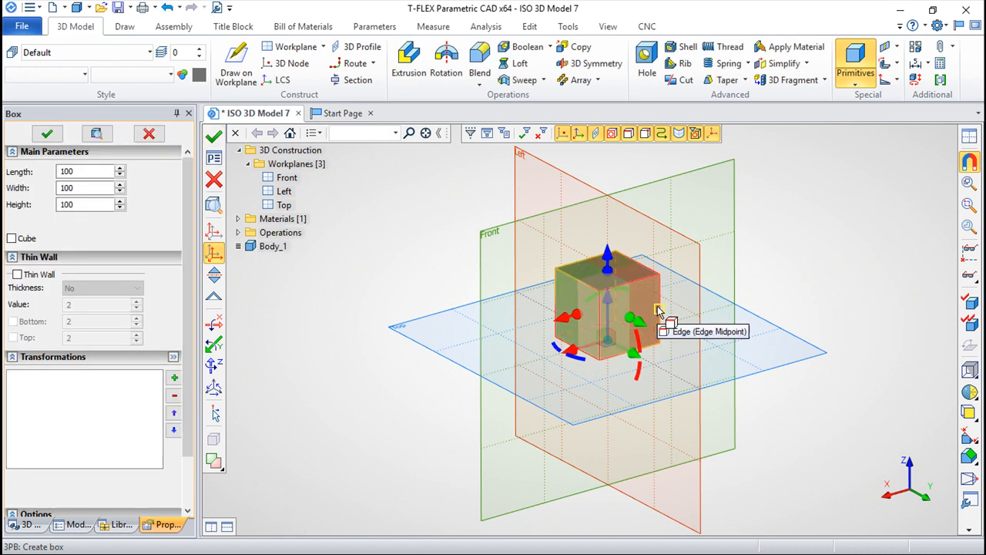
key(Escape)
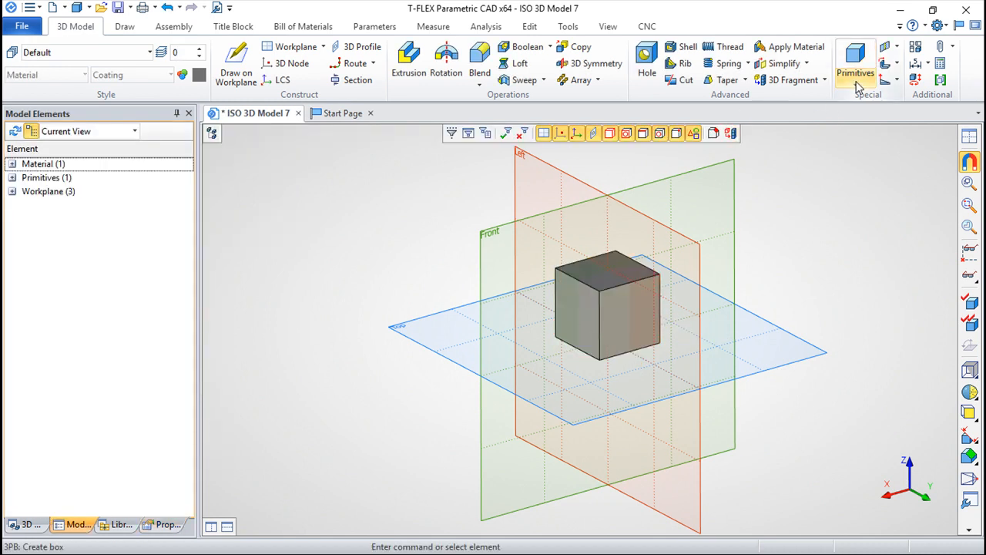
Step: Create a sphere primitive with a diameter of 100, moved along the X axis so it sits clear of the box
click(856, 77)
click(875, 143)
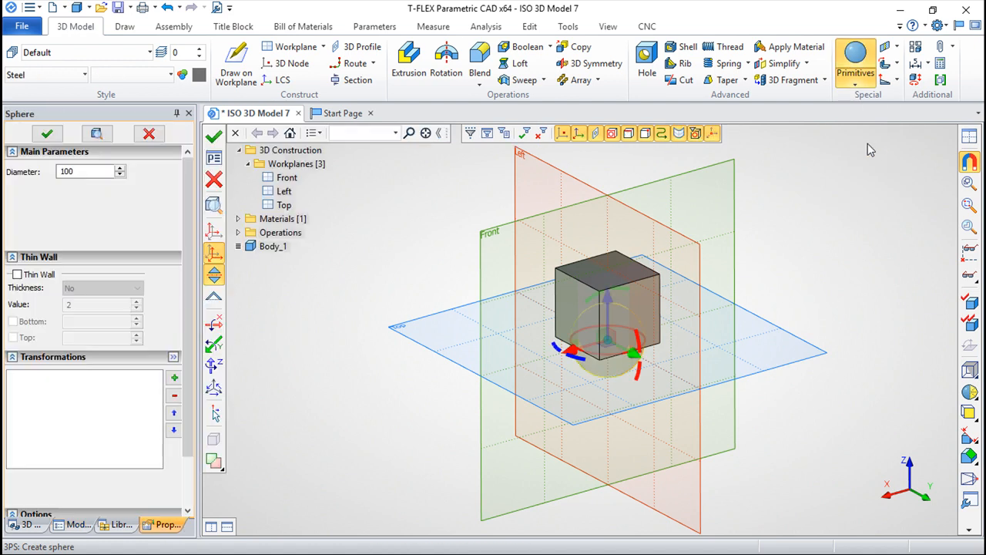
drag(566, 350, 481, 361)
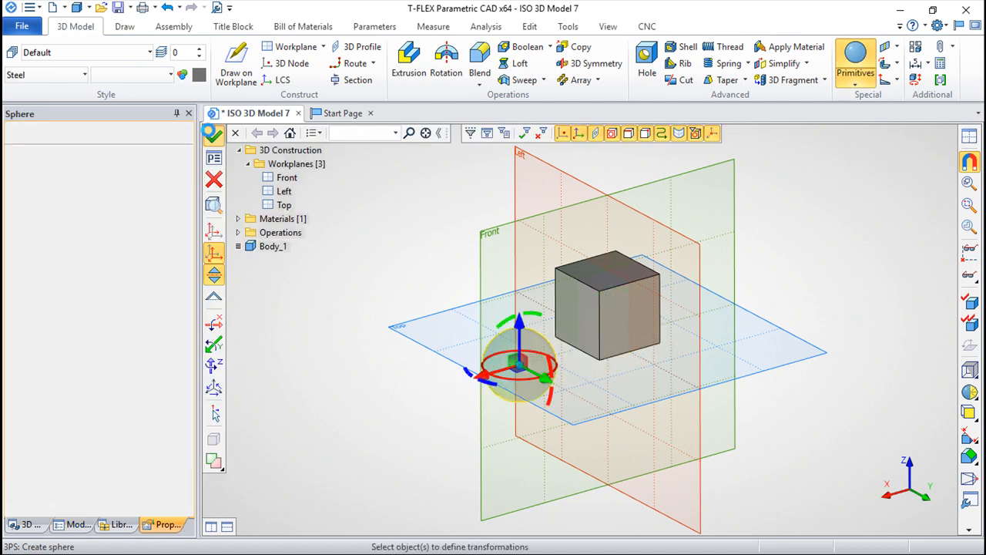
click(212, 136)
key(Escape)
Step: Show the model tree and rename the box's operation to AAA in its parameters
scroll(616, 356, up, 5)
scroll(647, 357, down, 1)
middle_drag(700, 395, 742, 427)
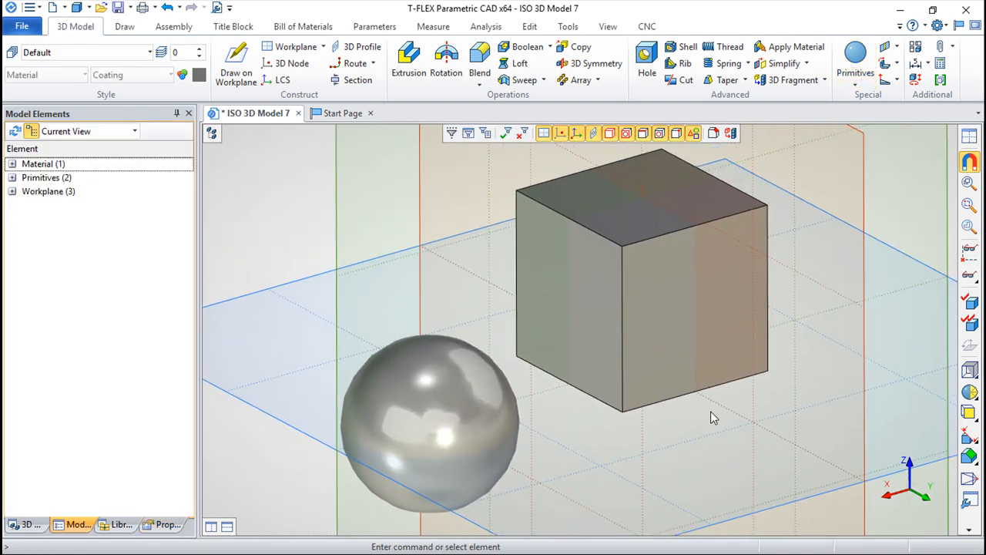
click(212, 135)
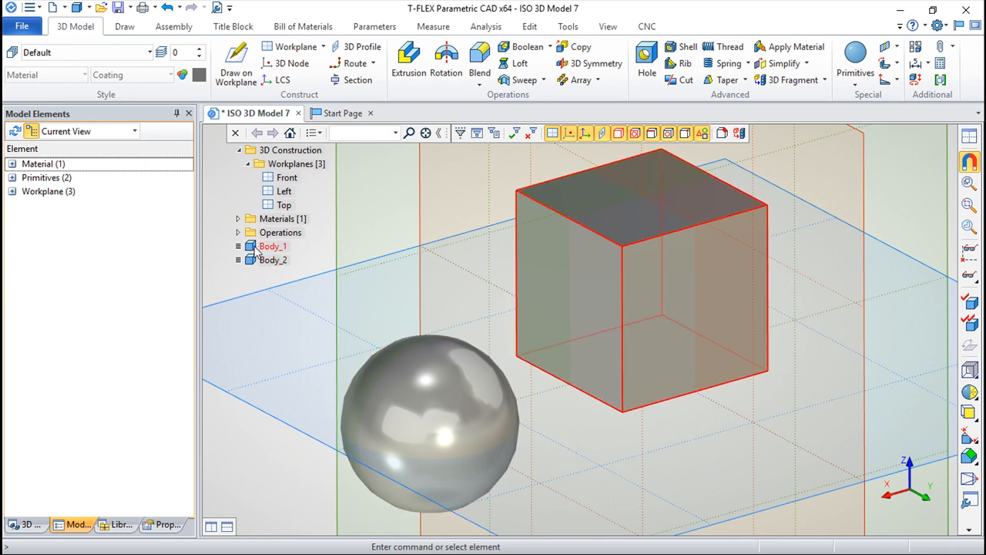
right_click(258, 249)
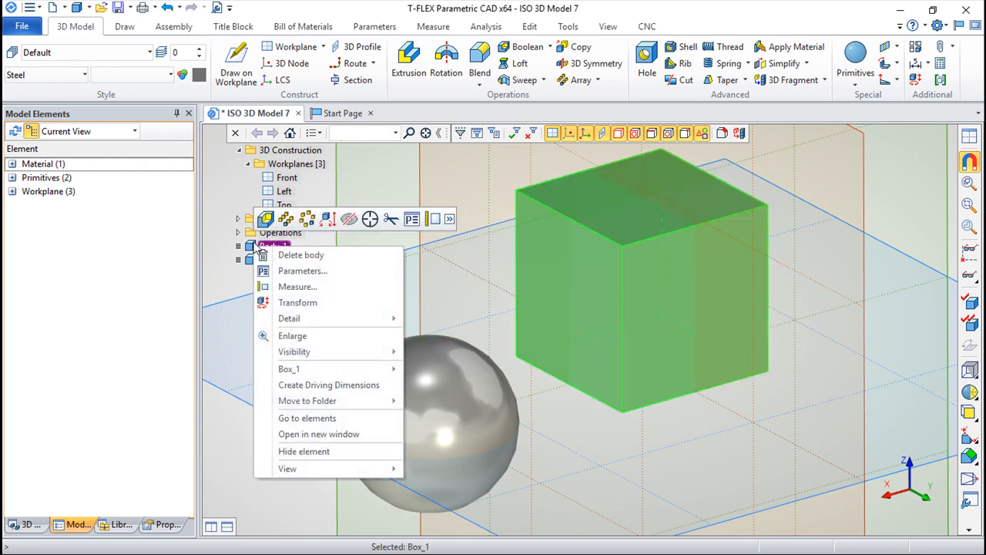
click(306, 271)
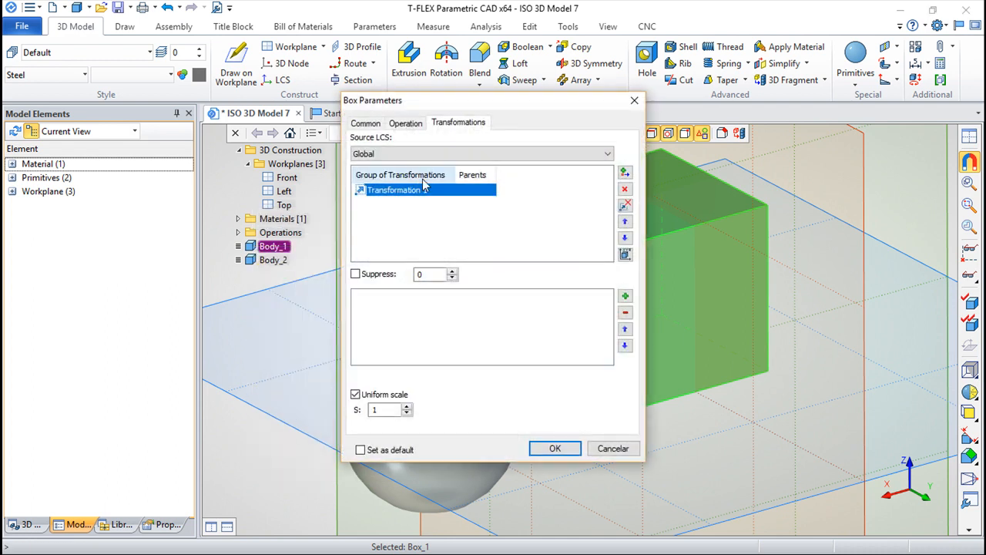
click(366, 123)
drag(433, 108, 602, 131)
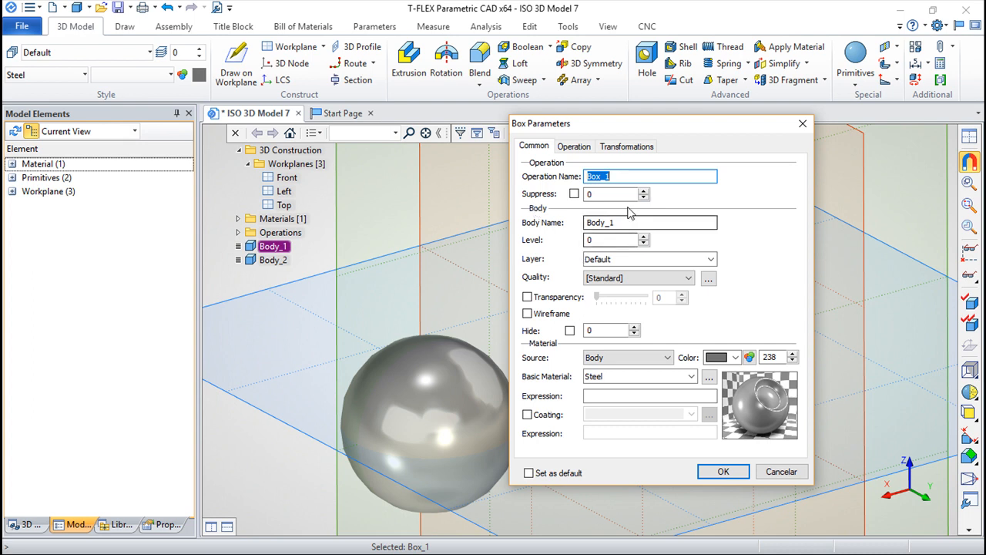
drag(632, 124, 740, 151)
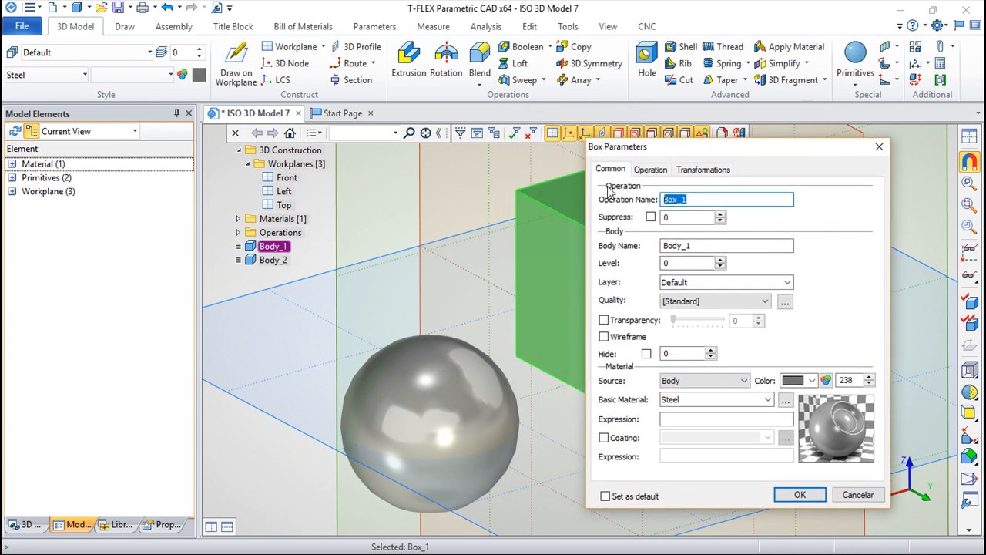
text(AAA)
click(800, 494)
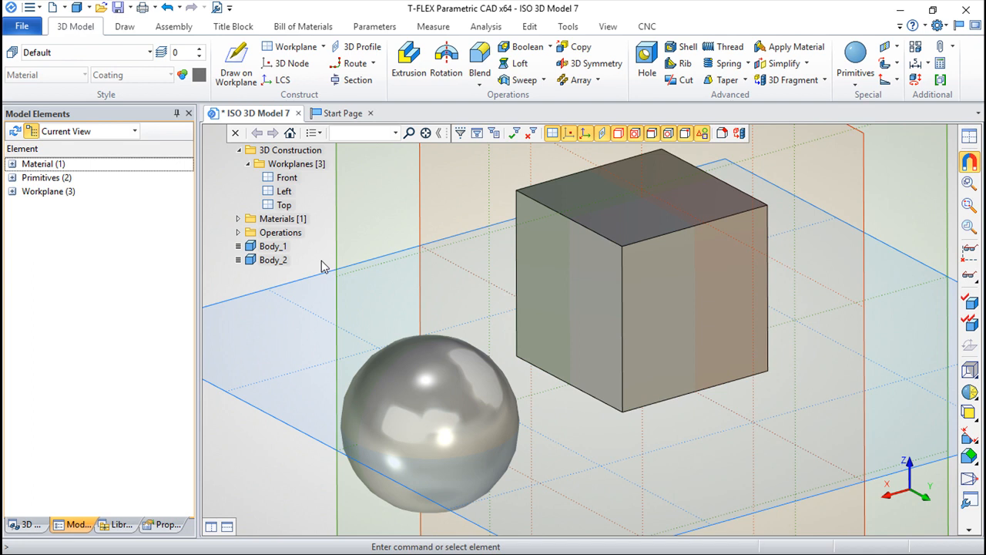
Step: Open the box body's parameters and switch its Suppress option on and back off
right_click(273, 246)
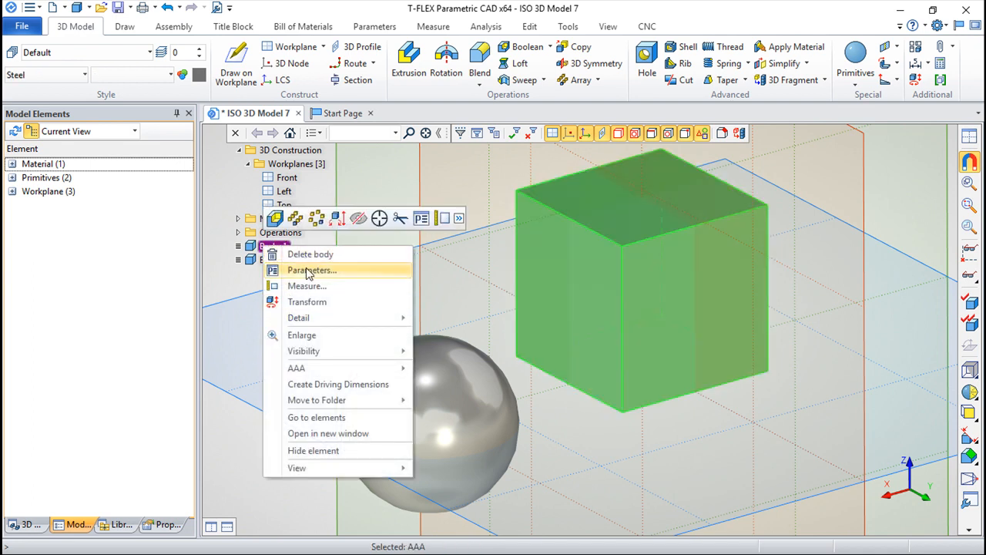
click(309, 270)
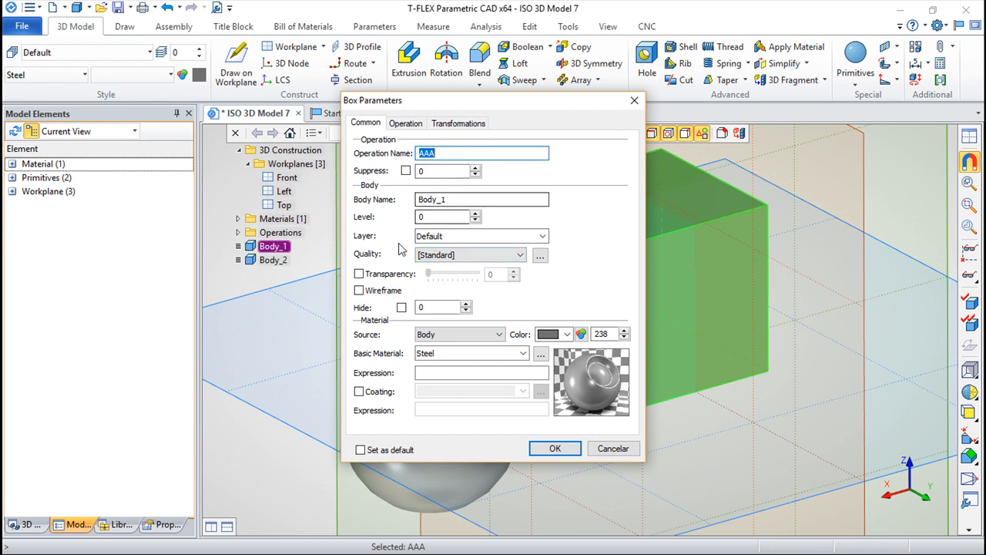
click(405, 171)
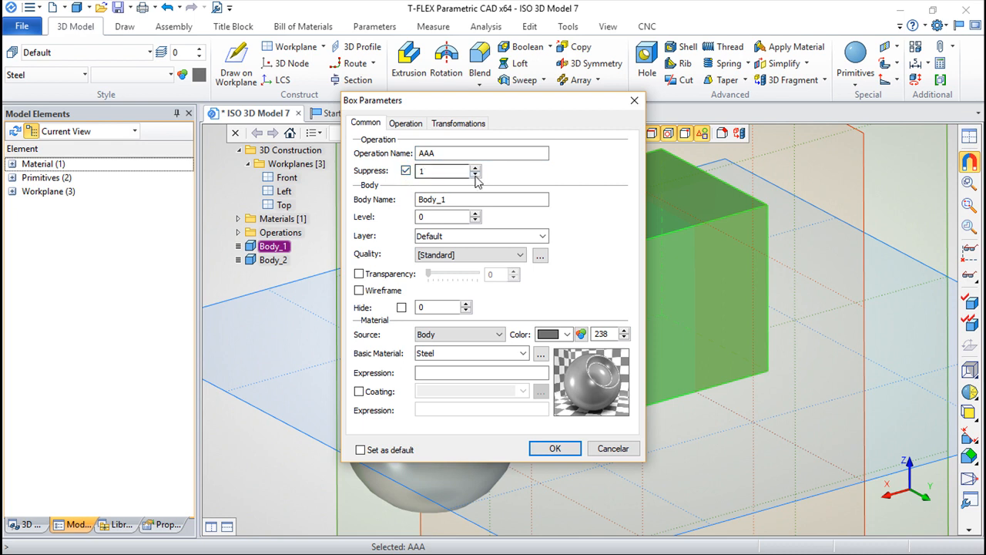
click(405, 171)
click(423, 174)
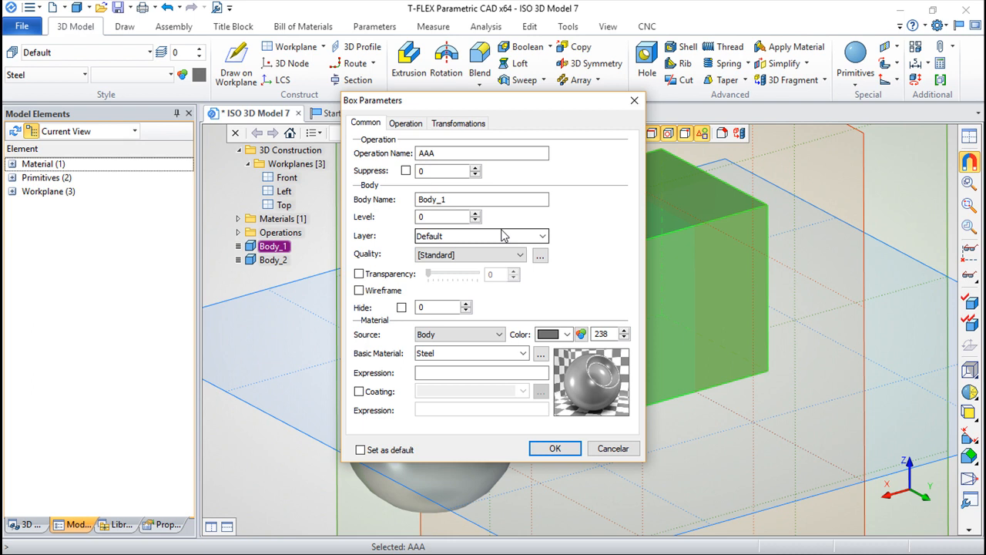
Step: Set the box's body name to BBB and apply the parameters
click(459, 200)
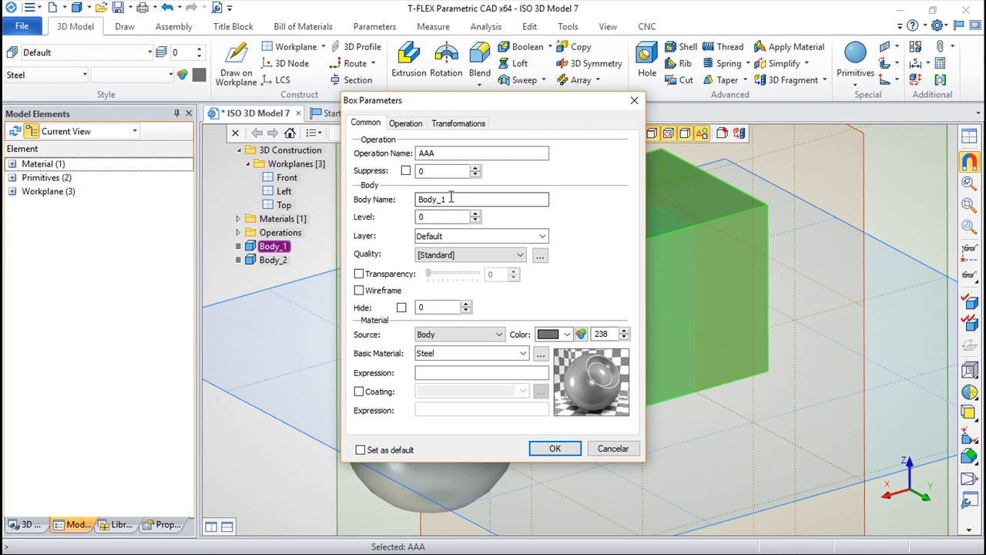
double_click(441, 200)
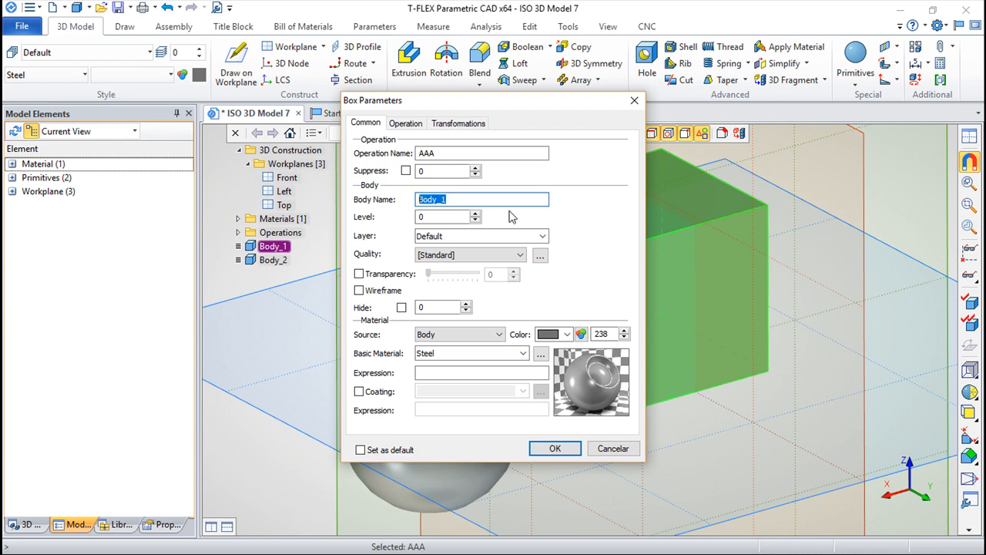
text(BBB)
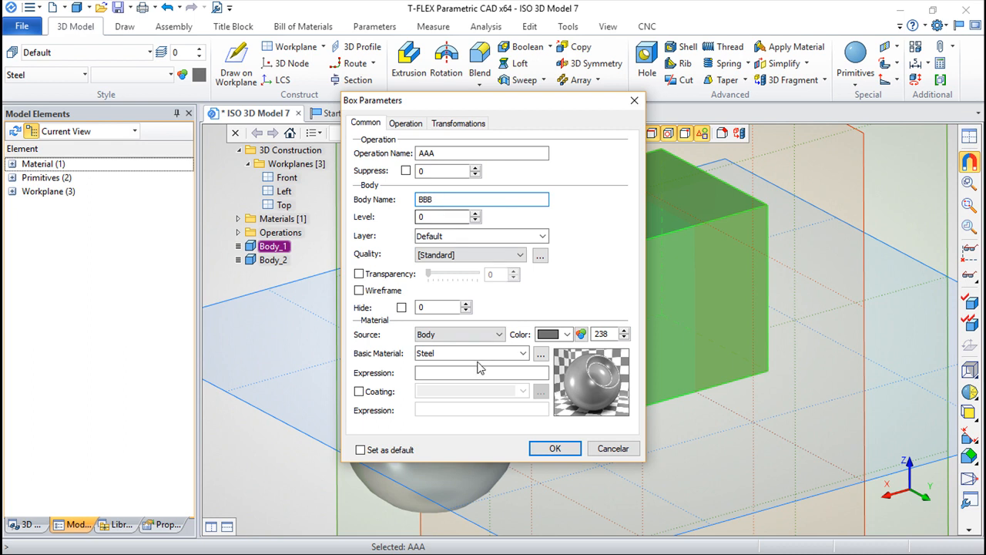
click(563, 444)
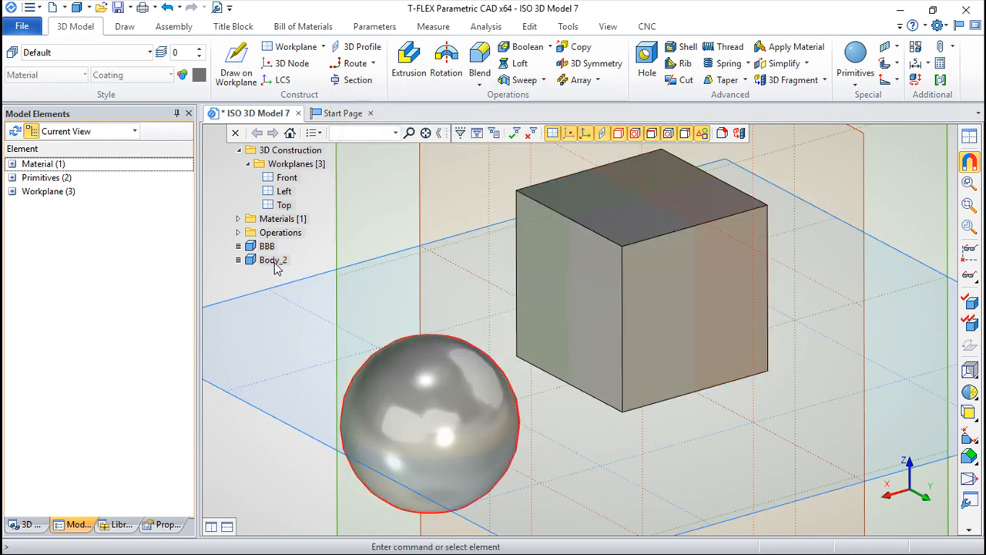
Step: Examine the layer and quality options in the parameters of body BBB without applying any change
right_click(264, 246)
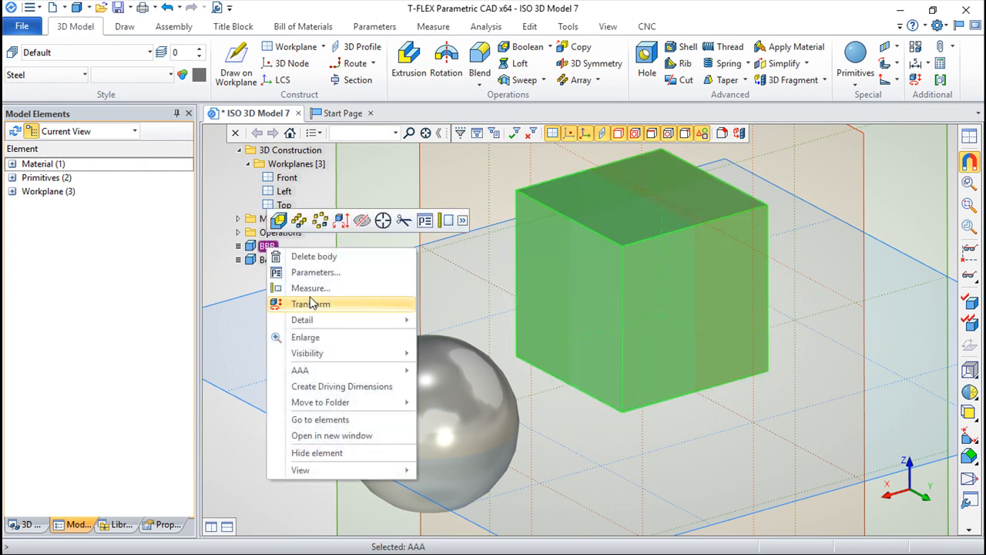
click(325, 273)
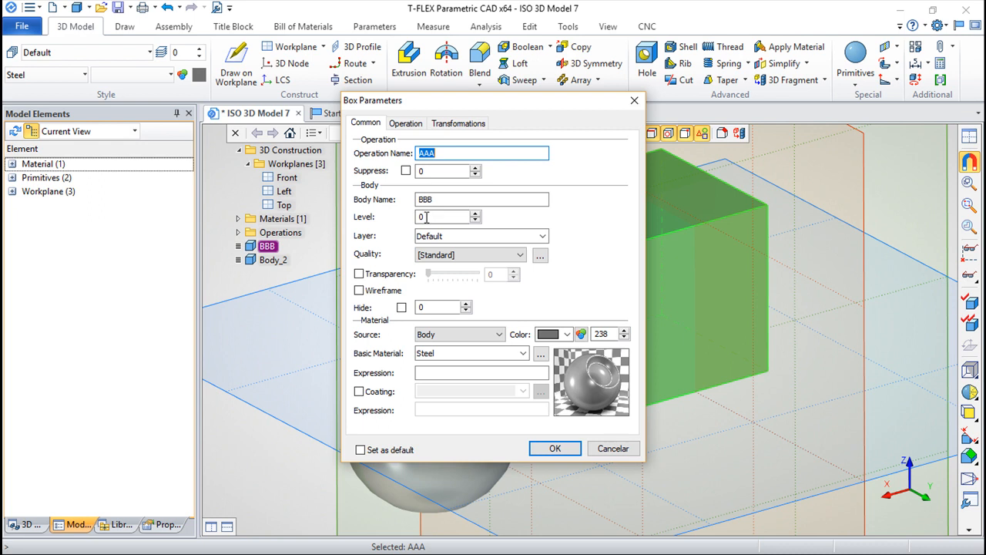
click(542, 236)
click(543, 238)
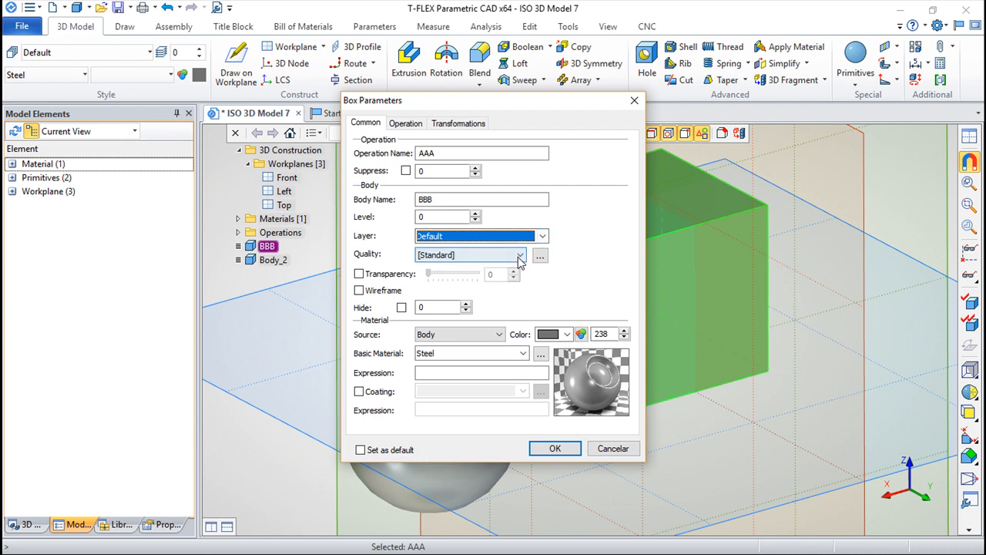
click(521, 254)
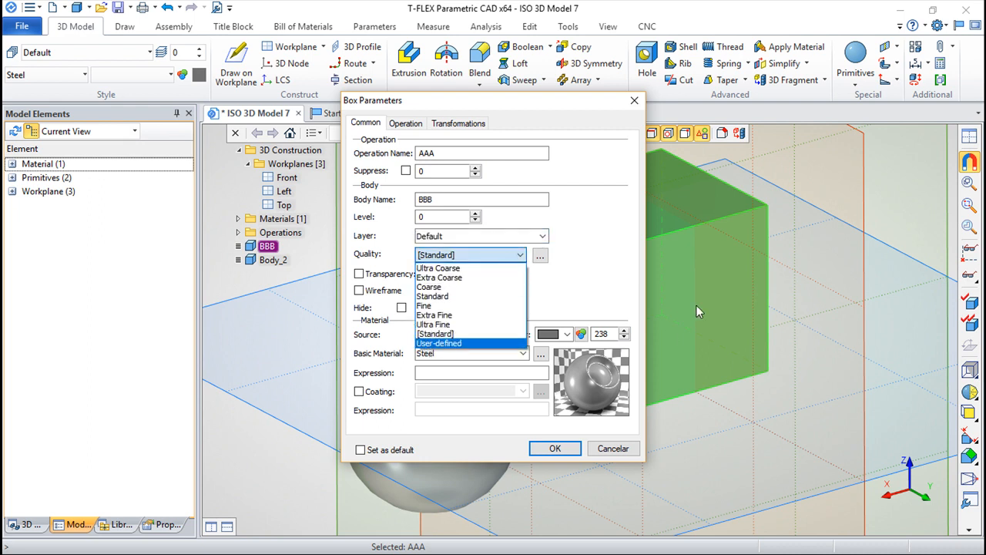
click(585, 266)
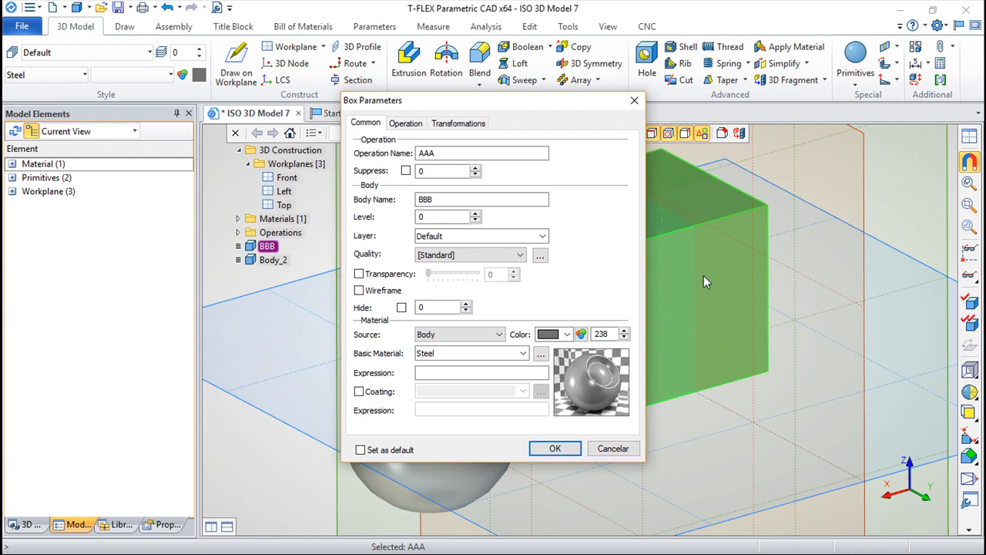
click(614, 448)
Step: Set the display quality of the sphere body to Ultra Coarse
scroll(468, 387, up, 5)
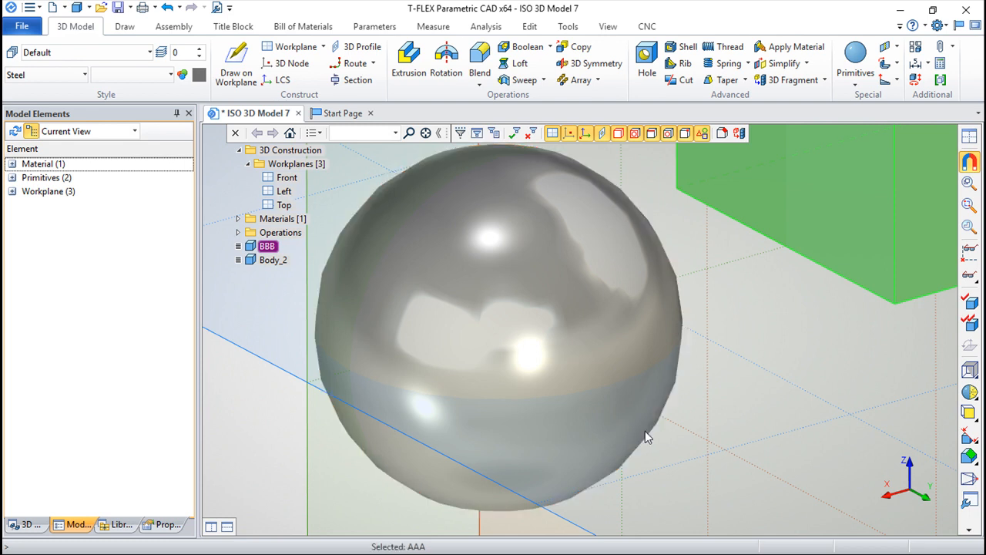
click(658, 335)
right_click(275, 261)
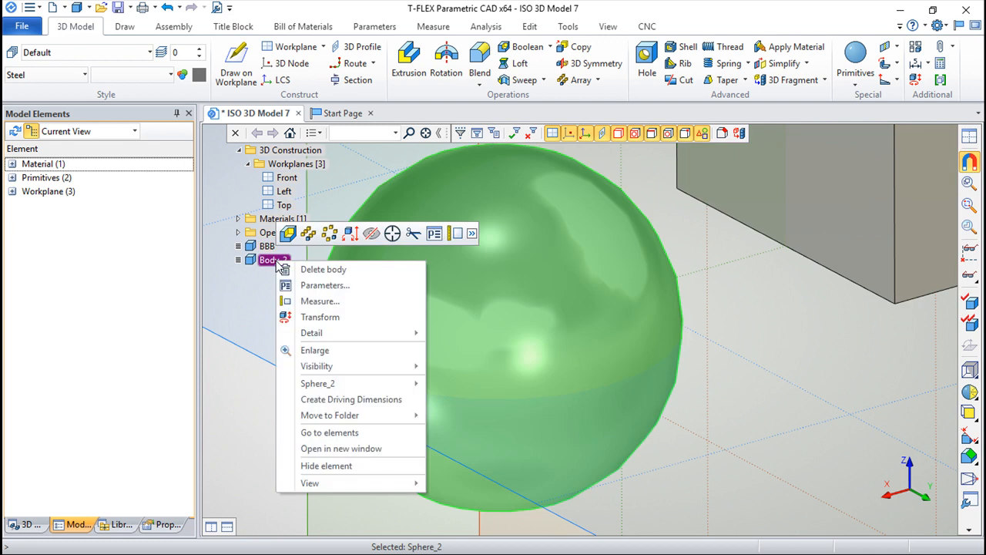
click(325, 285)
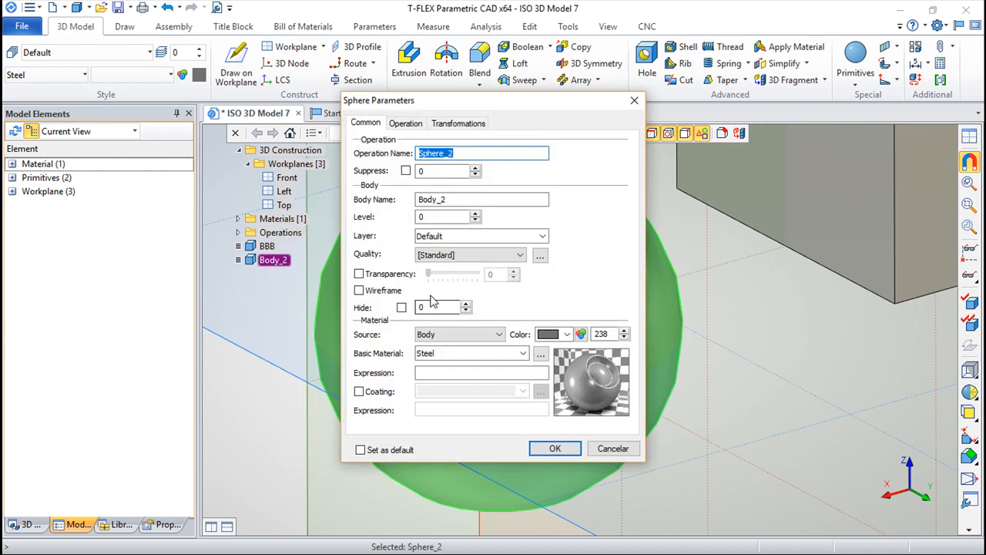
click(522, 257)
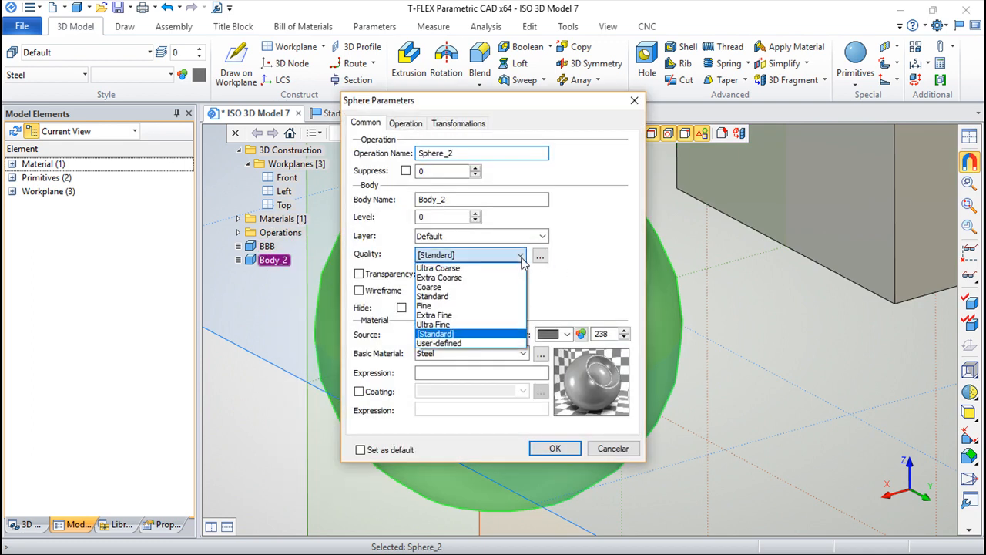
click(439, 269)
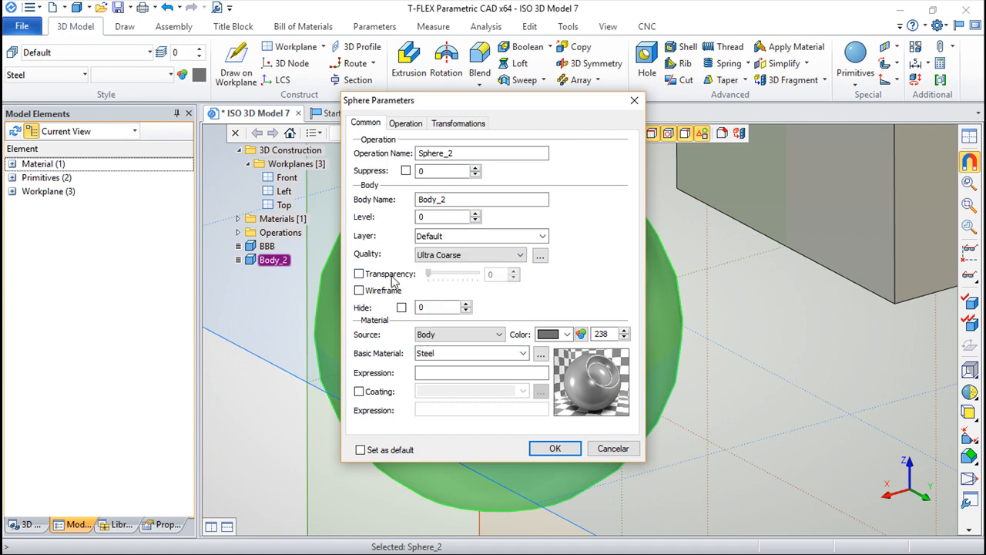
click(556, 449)
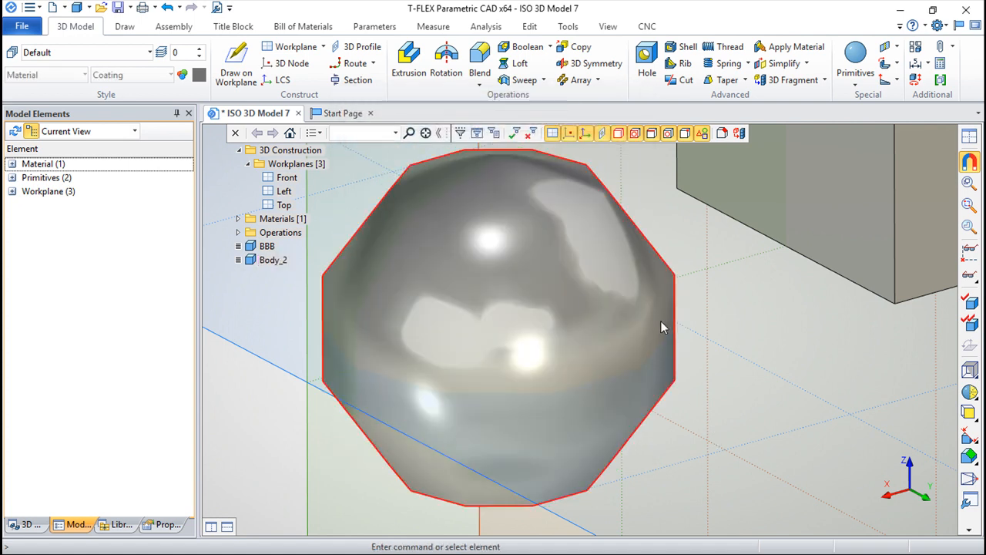
Step: Set the display quality of the sphere body to Ultra Fine
right_click(282, 261)
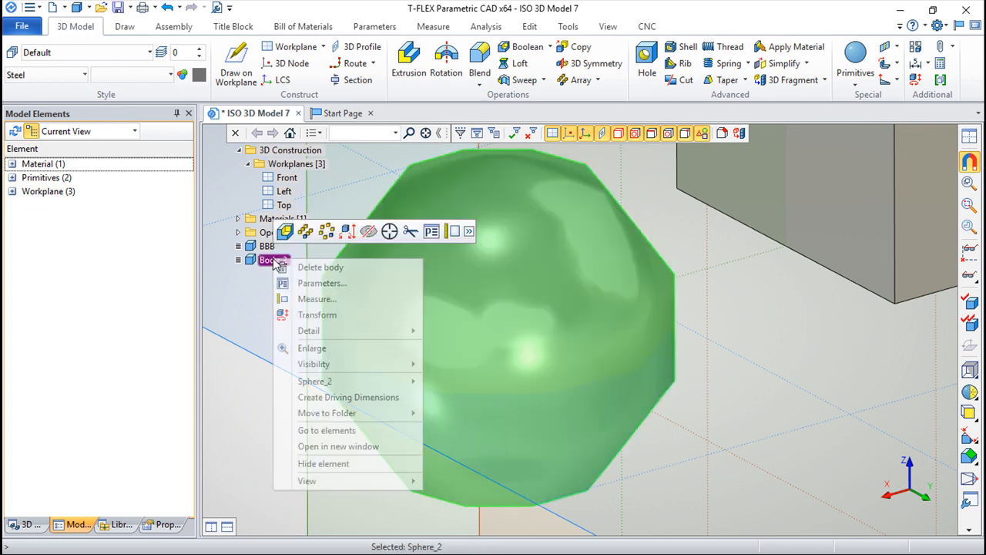
click(341, 286)
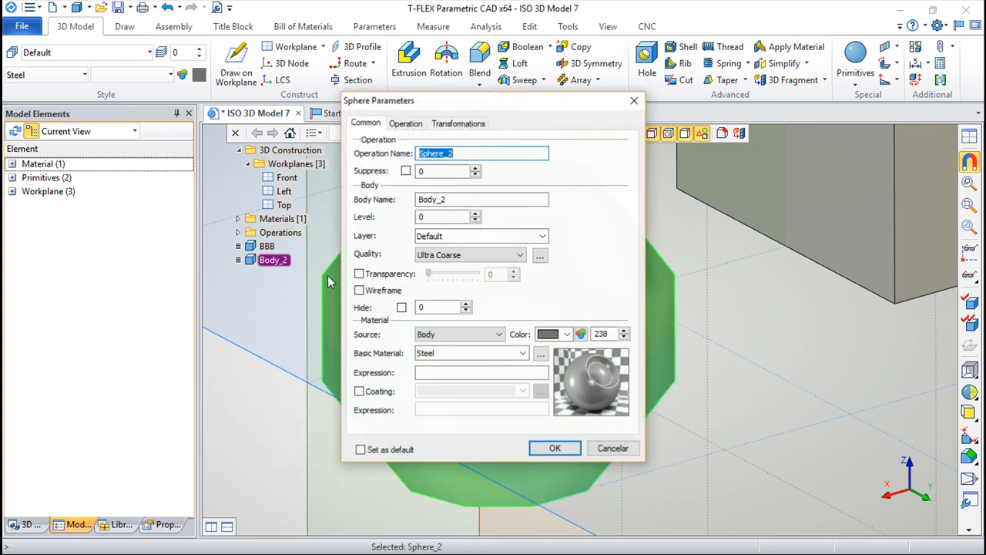
click(522, 256)
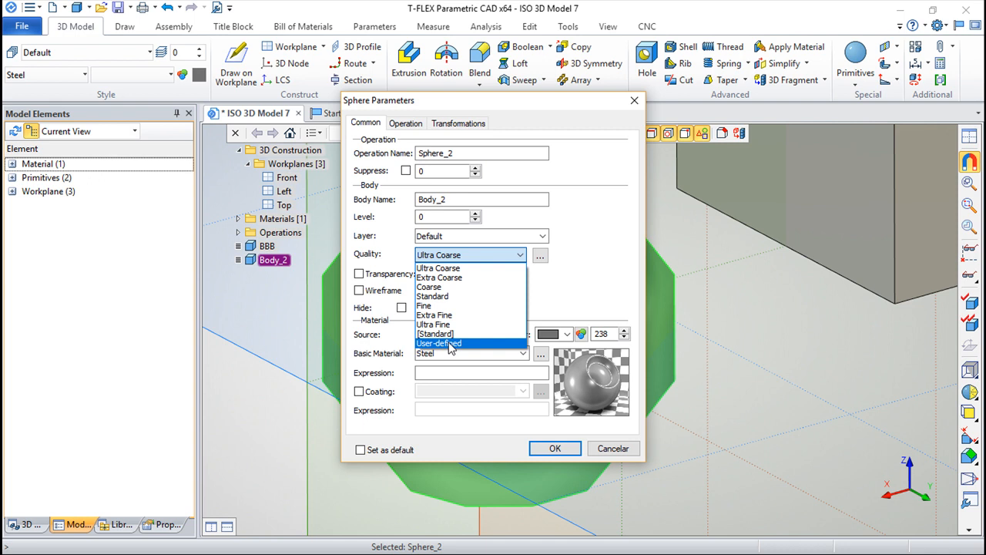
click(435, 325)
click(555, 449)
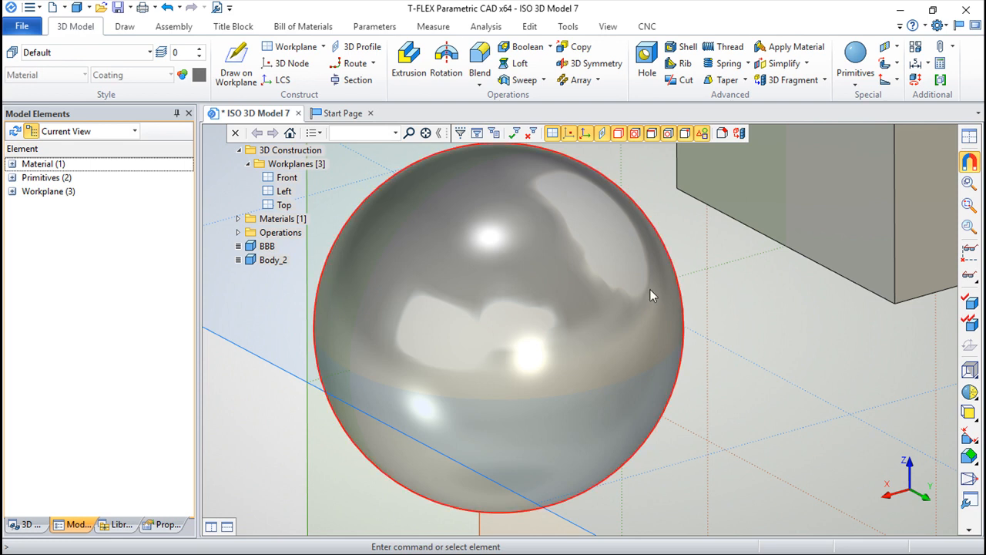
Step: Enable transparency for the sphere body, set it to 0.5, and apply the parameters
scroll(588, 287, down, 1)
right_click(272, 266)
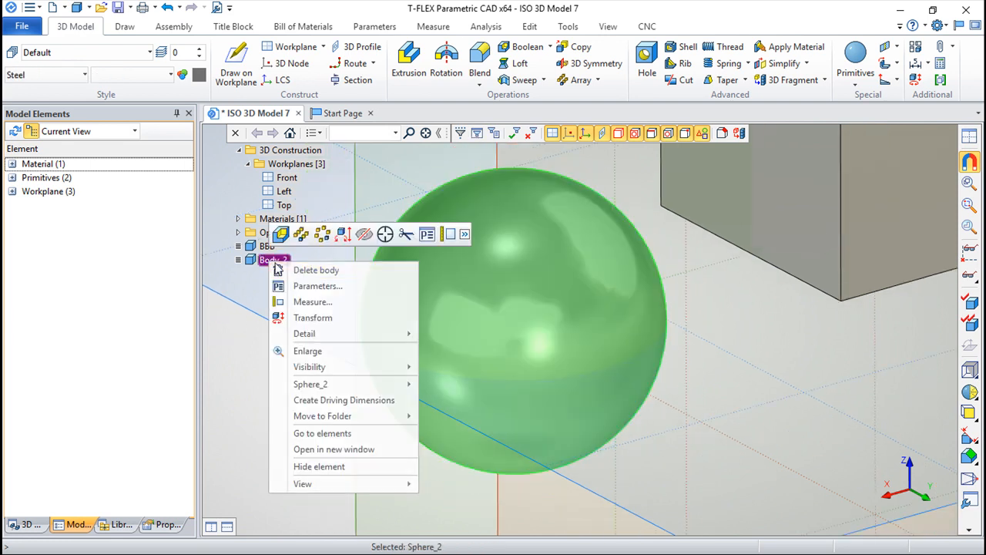
click(325, 287)
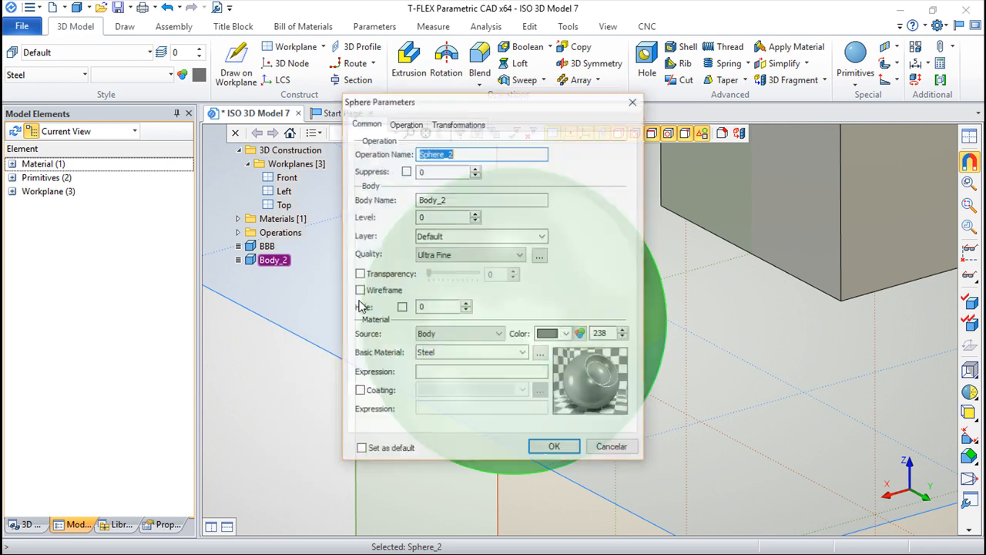
drag(461, 105, 746, 144)
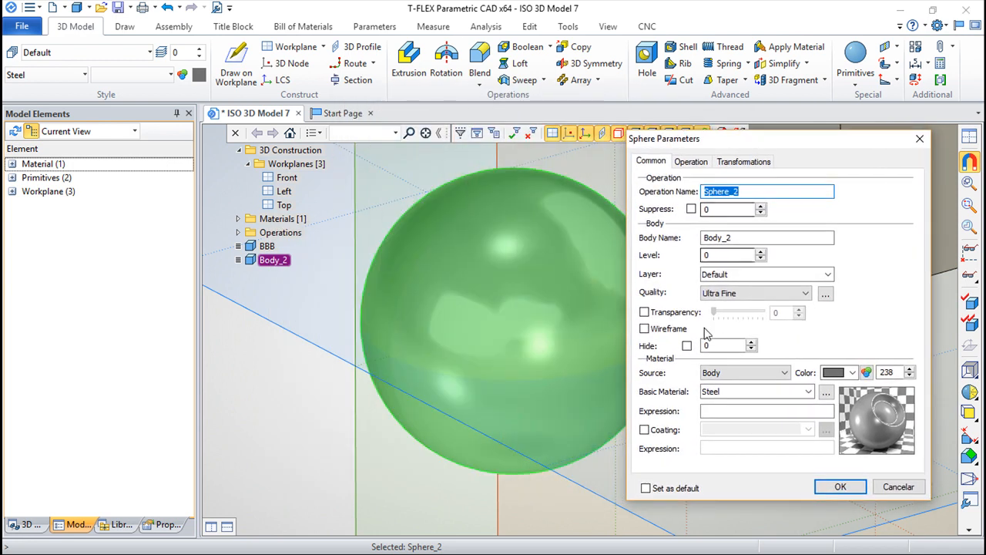
click(644, 312)
mouse_move(714, 313)
mouse_down()
mouse_move(755, 313)
mouse_move(732, 313)
mouse_up()
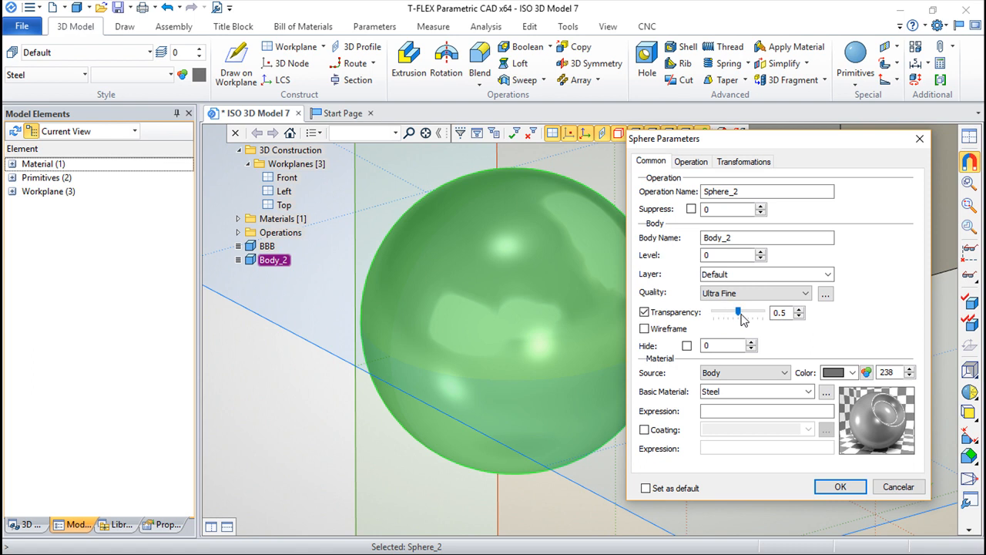
click(840, 487)
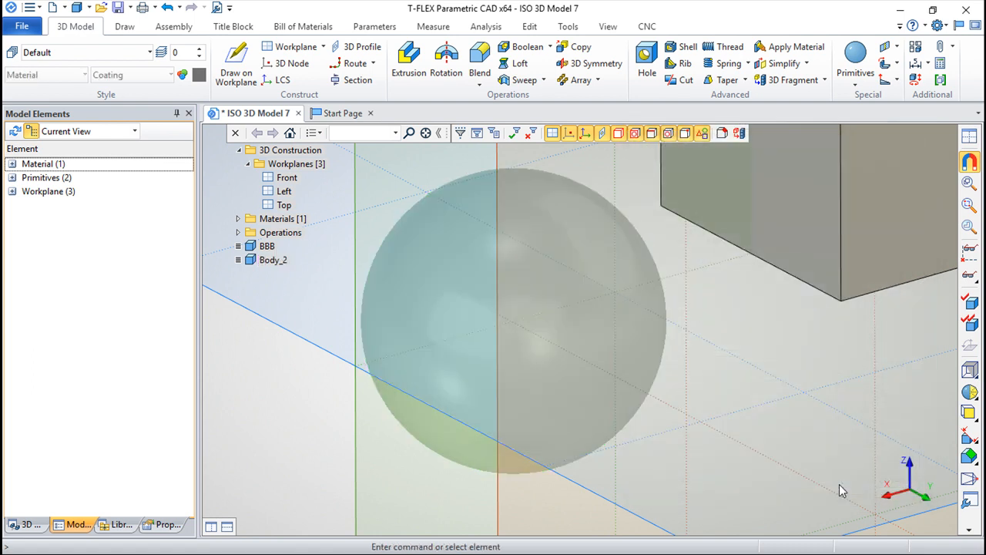
Step: Turn off the sphere body's transparency override and choose Marble from the Stone group as its basic material
right_click(269, 261)
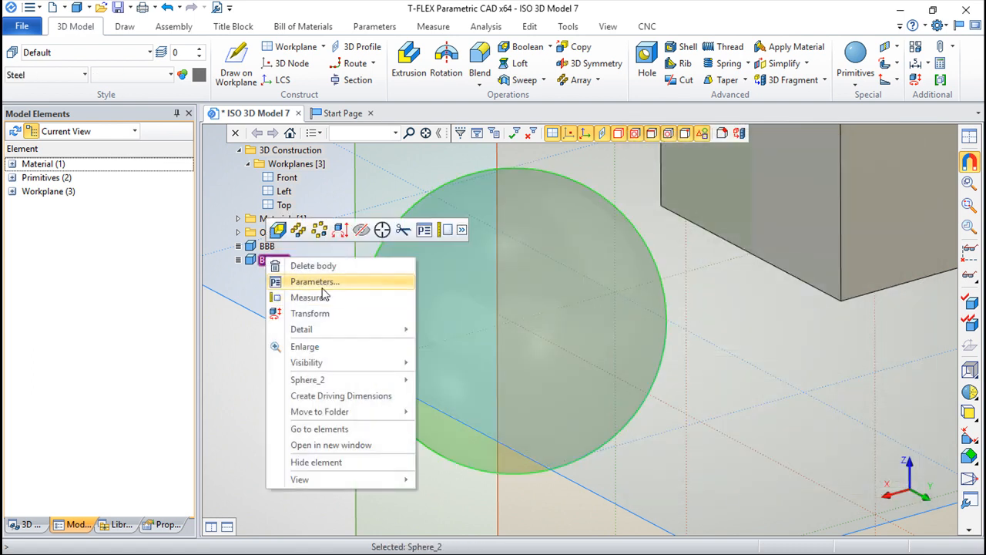
click(316, 281)
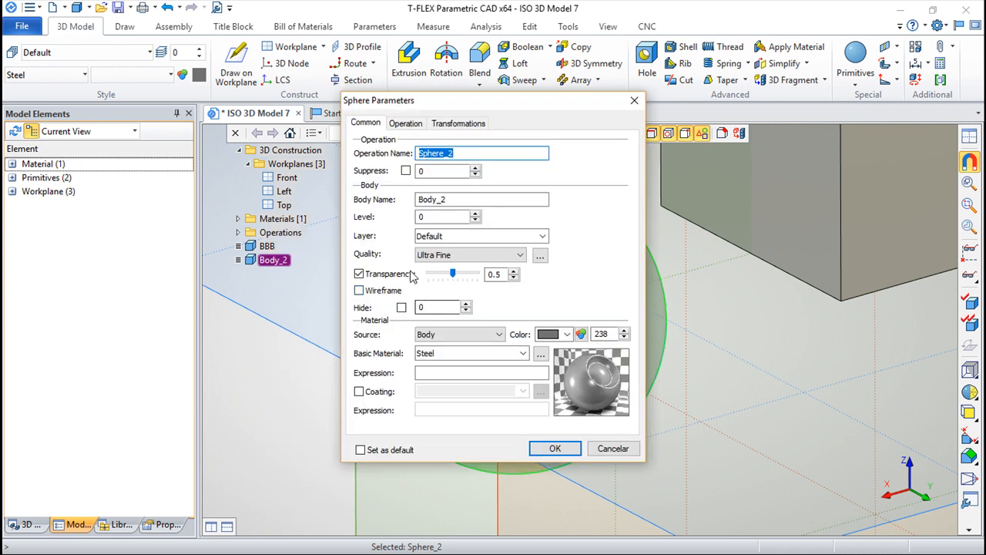
drag(454, 275, 420, 279)
click(359, 274)
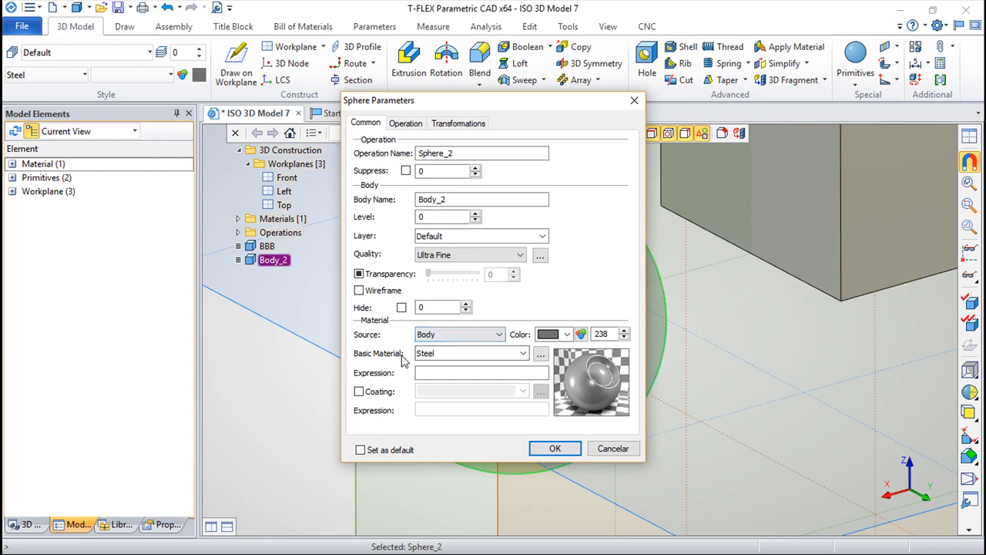
click(523, 354)
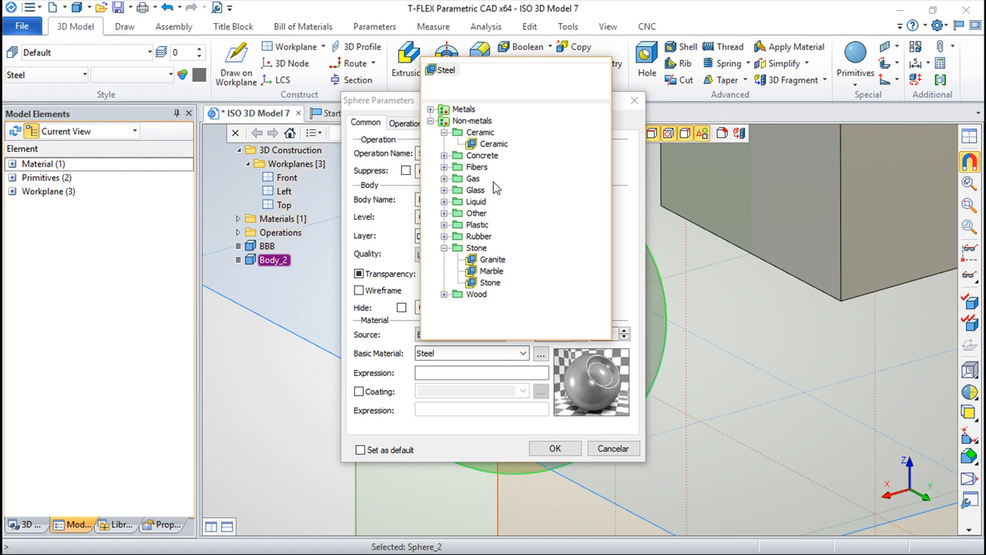
click(493, 271)
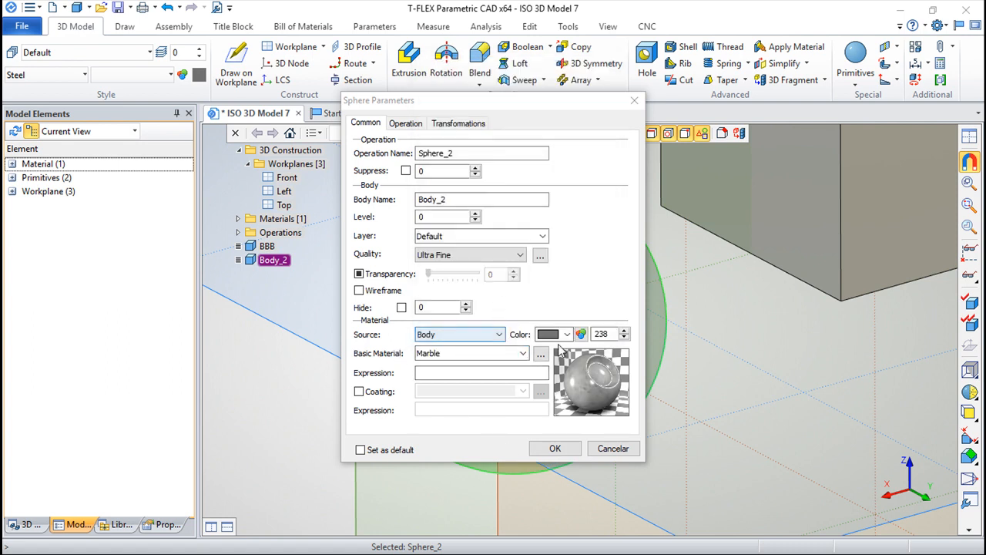
Step: Examine the Marble material's appearance, texture, hatch and physical properties, and apply the sphere's parameters
click(541, 355)
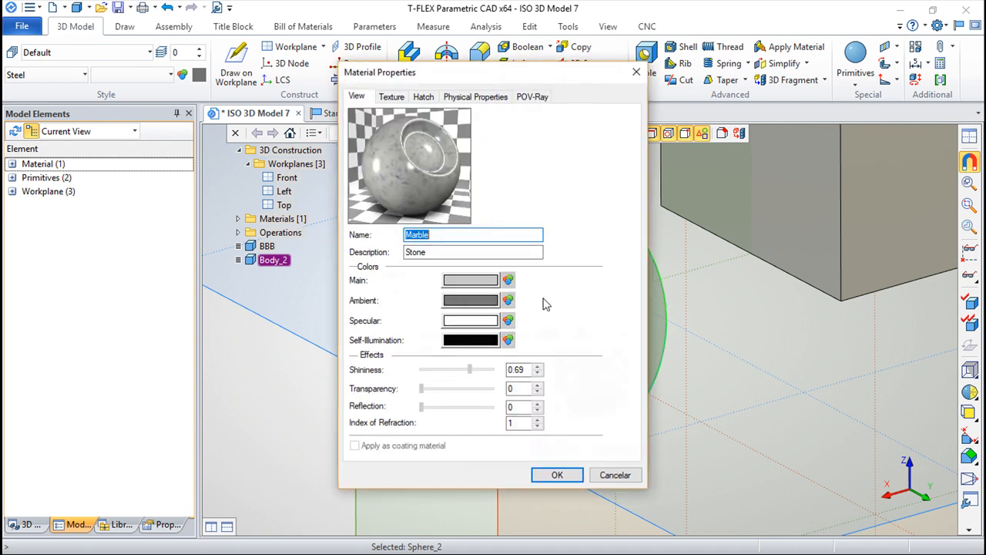
click(393, 101)
click(426, 97)
click(469, 97)
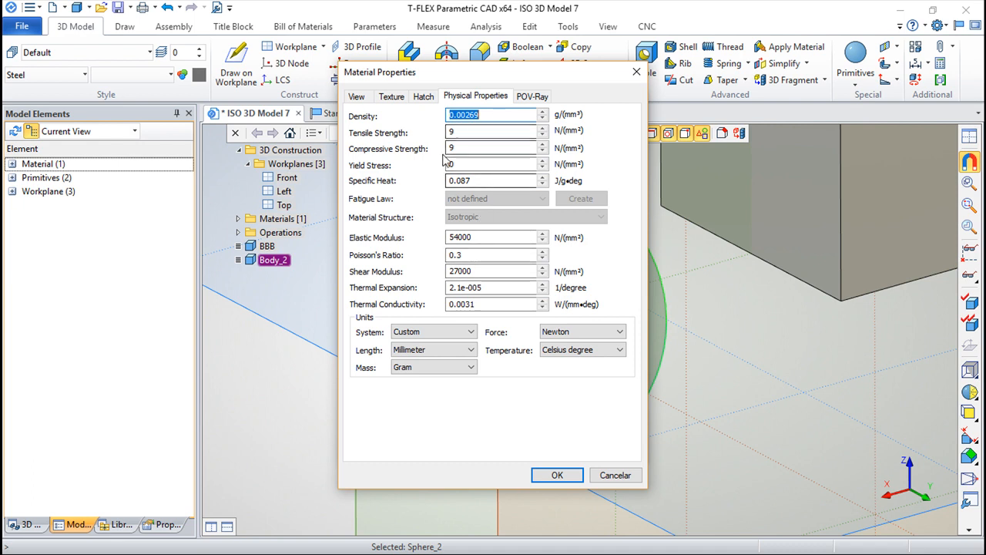
click(356, 96)
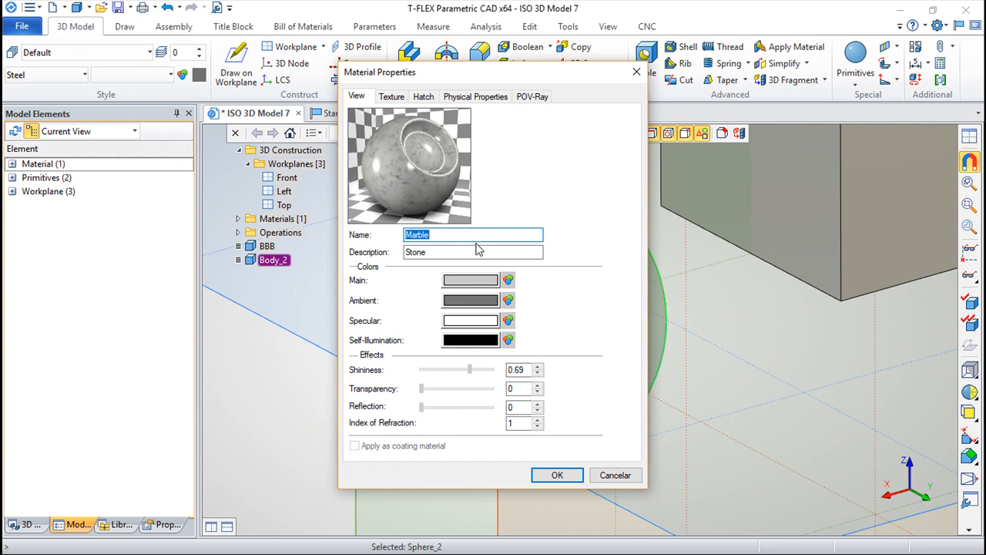
click(574, 474)
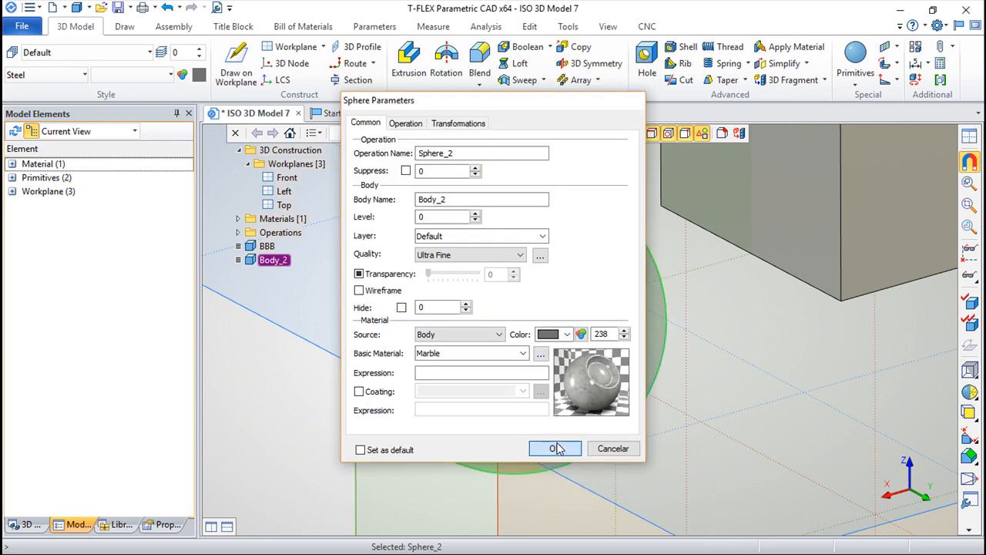
click(555, 448)
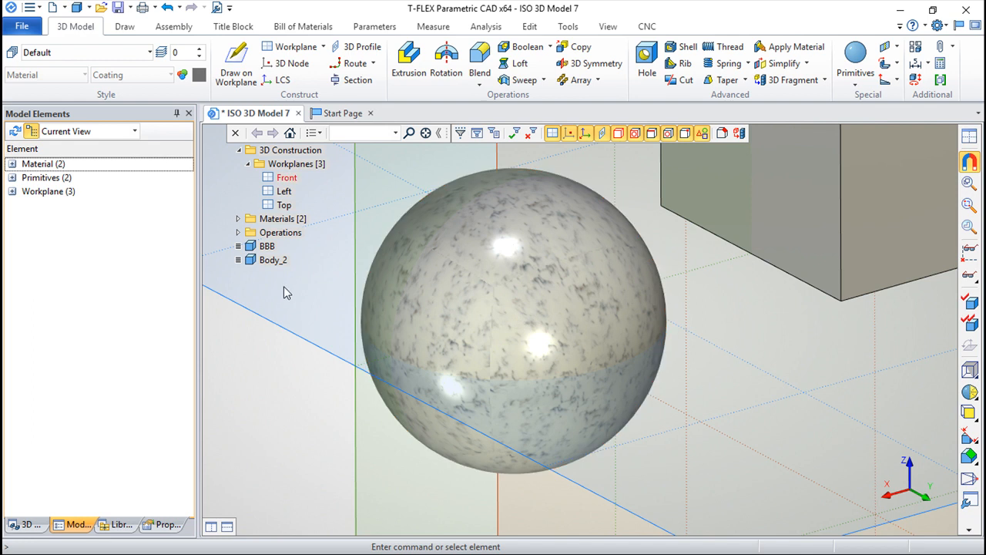
Step: Set the sphere's basic material back to Steel and its diameter to 160, applying the changes
right_click(262, 264)
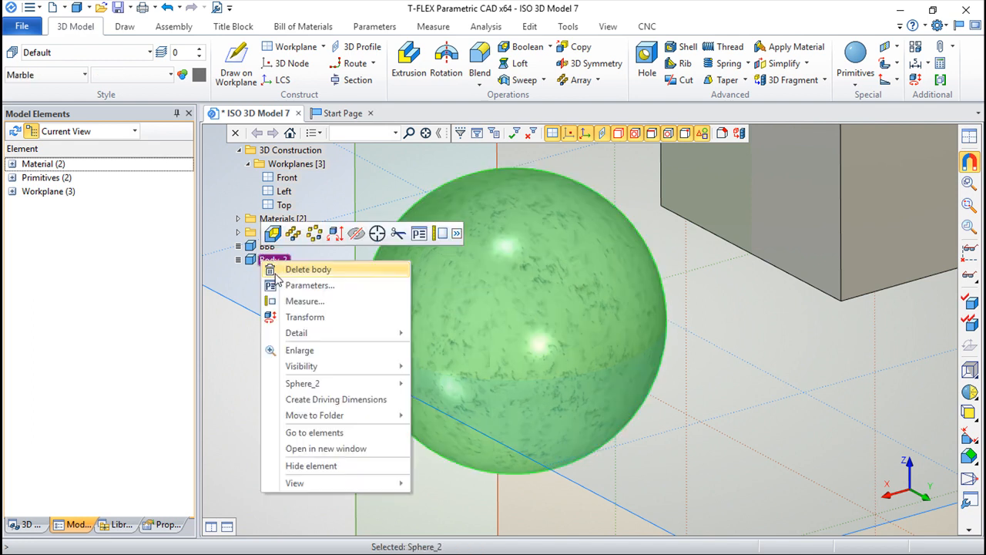
click(310, 286)
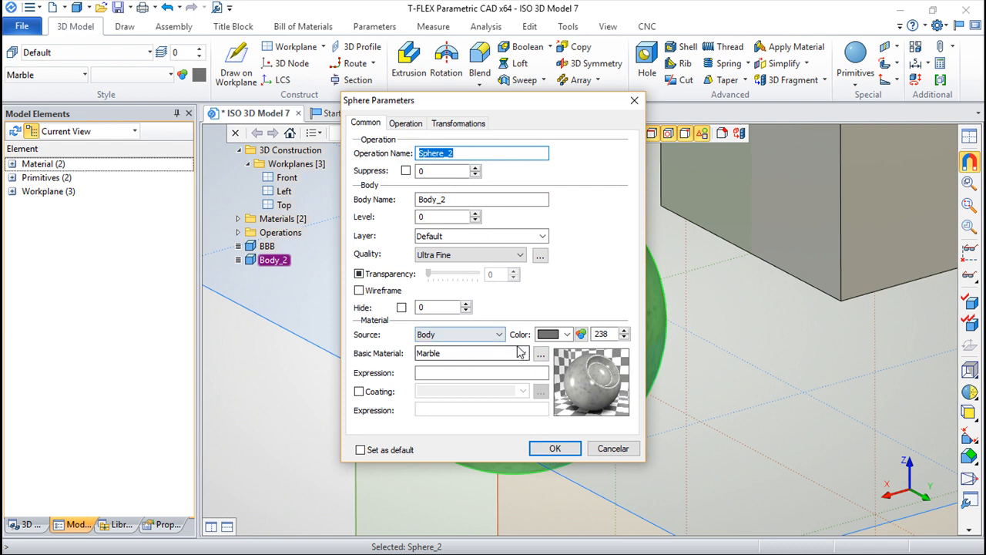
click(522, 353)
click(446, 81)
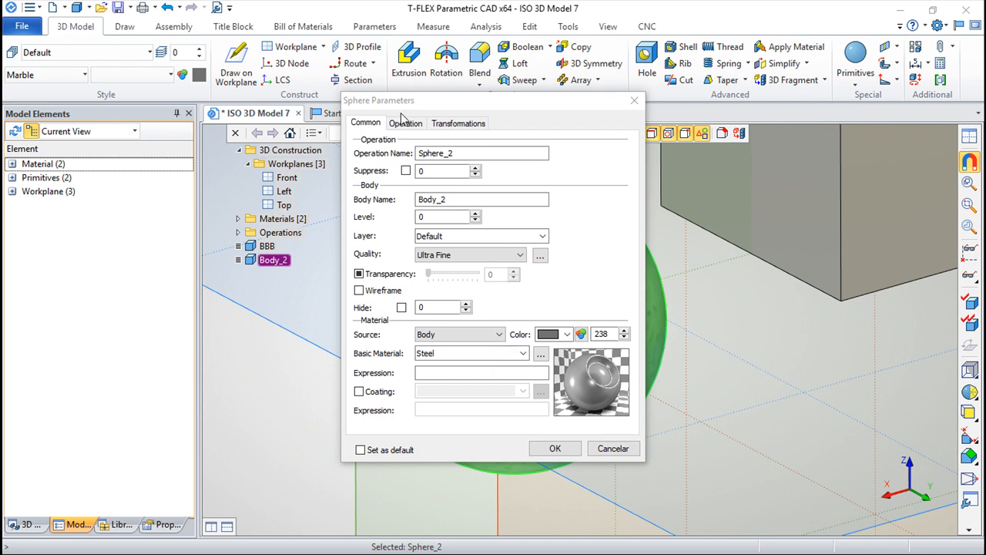
click(408, 124)
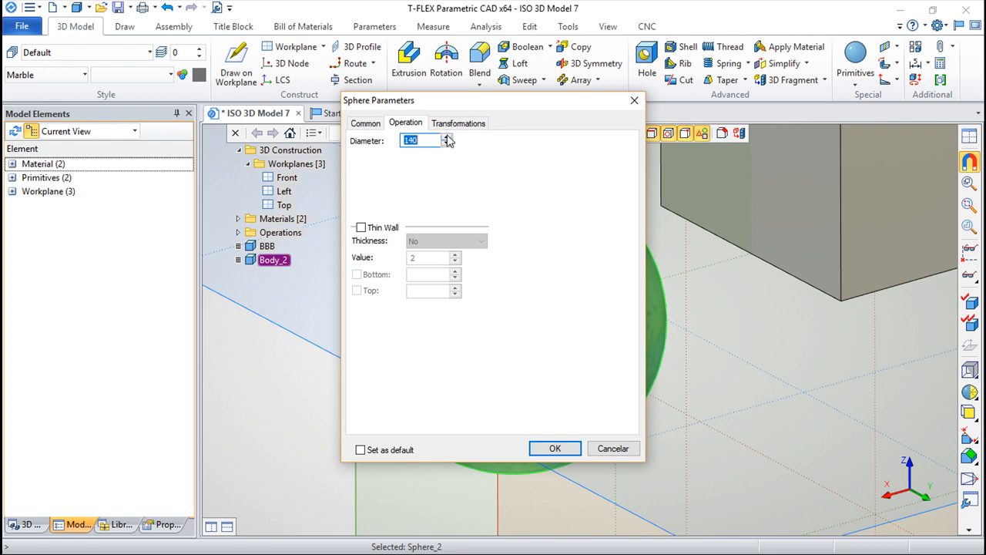
click(558, 448)
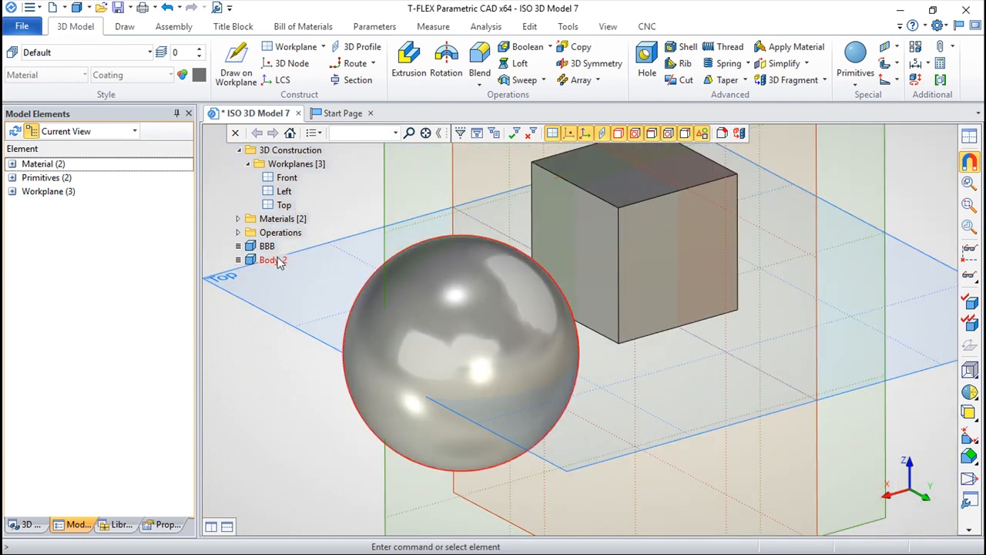
Step: Add a translation of 20 along the Y axis to the sphere's existing transformation group and apply it
right_click(276, 262)
click(386, 288)
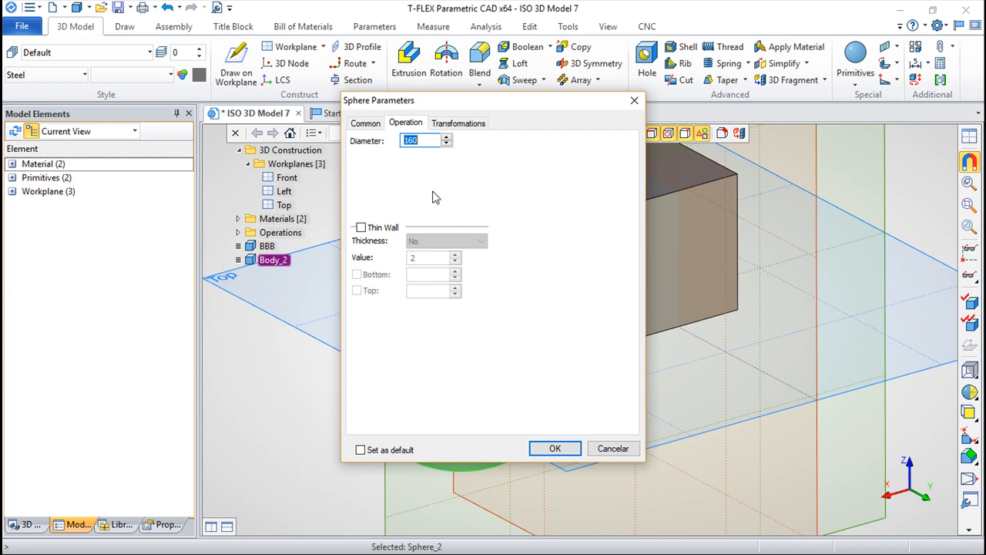
click(472, 129)
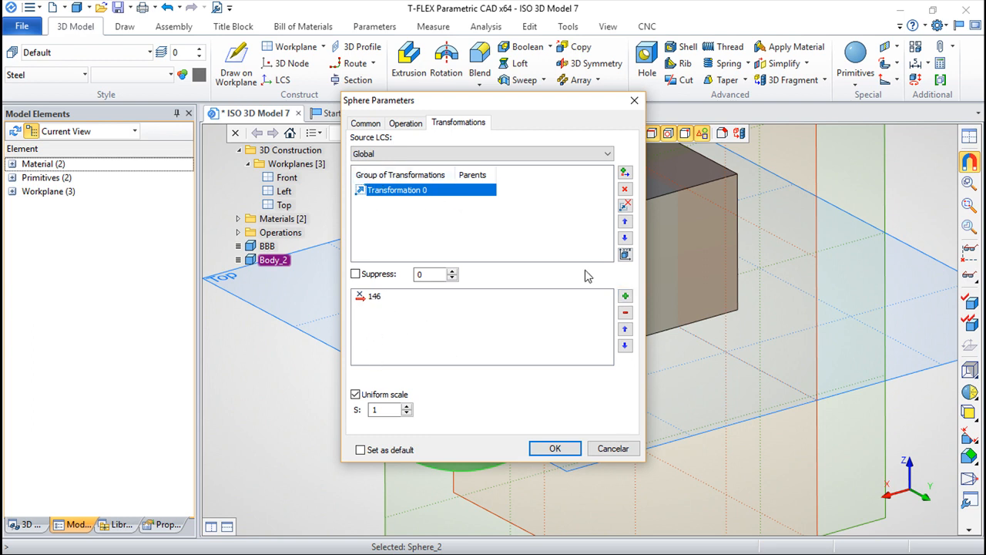
drag(493, 108, 773, 132)
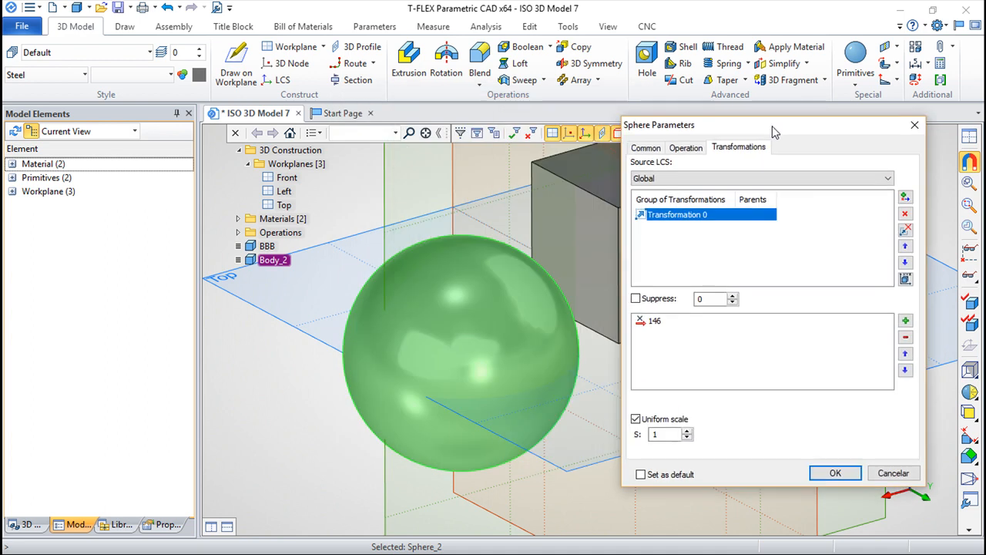
click(909, 322)
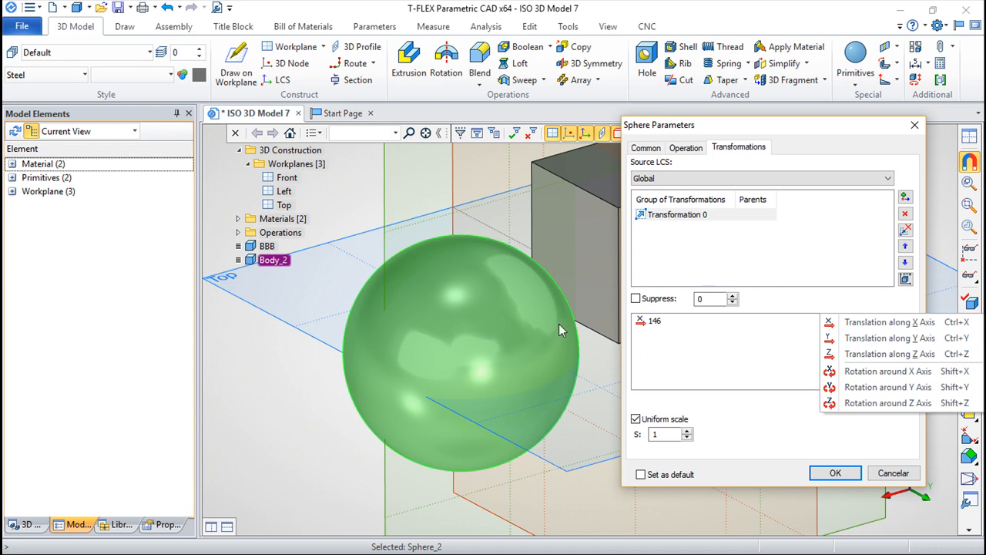
drag(732, 125, 791, 250)
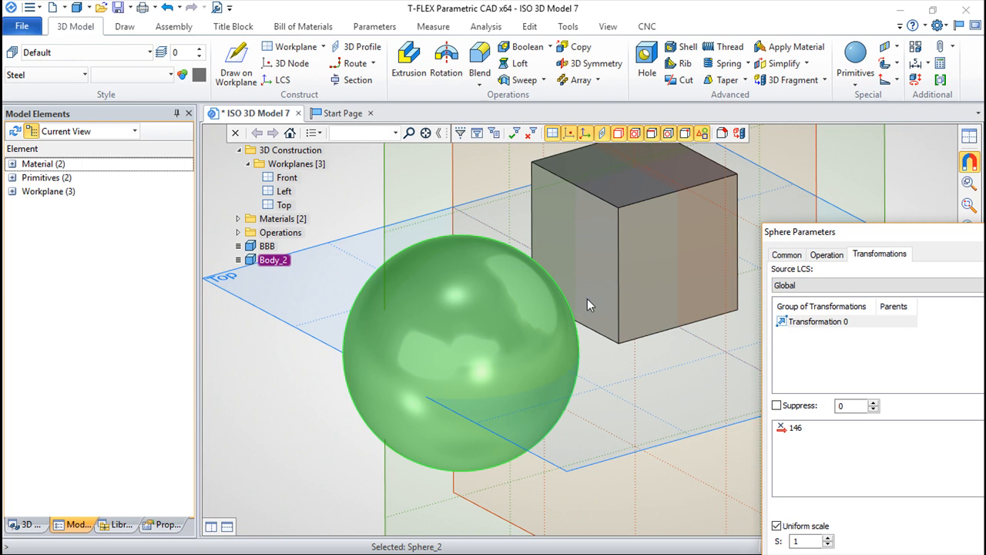
drag(857, 233, 659, 154)
click(848, 350)
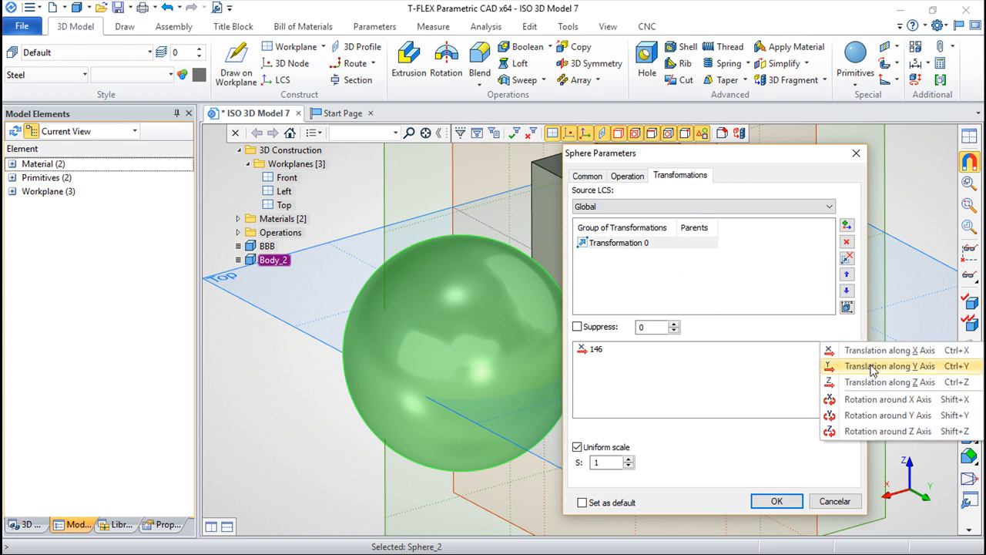
click(873, 367)
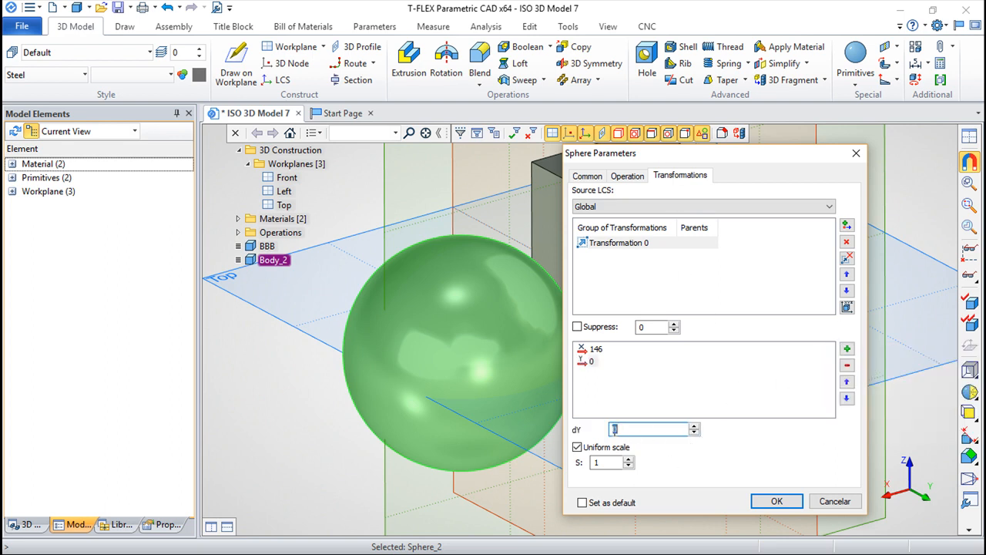
text(20)
key(Return)
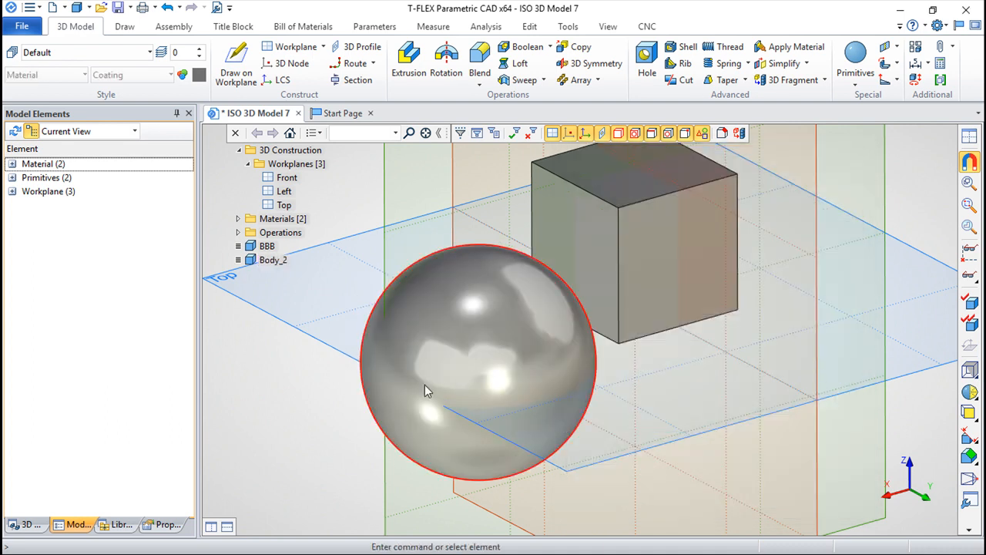
Step: Add a second transformation group in the sphere's parameters
middle_drag(604, 476, 736, 450)
middle_drag(652, 451, 670, 451)
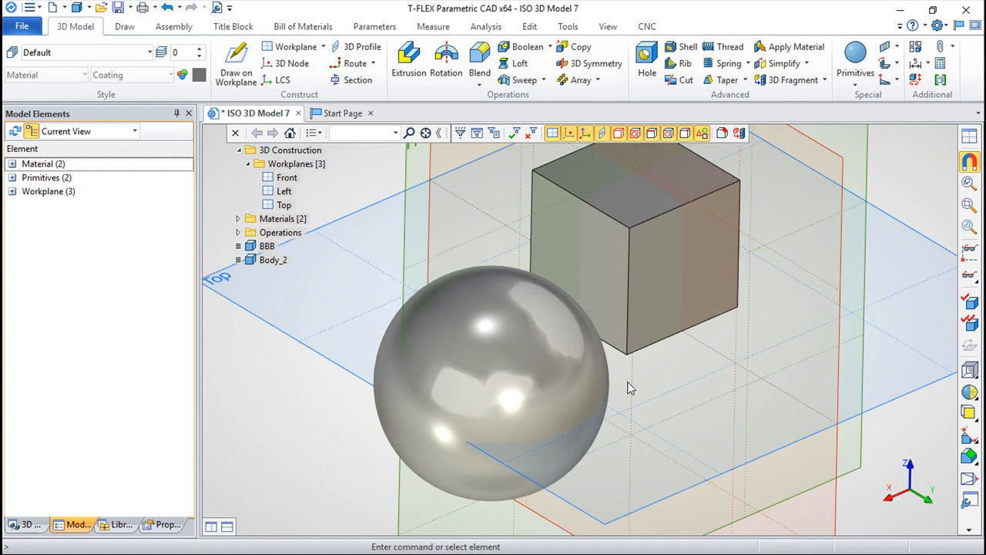
right_click(274, 260)
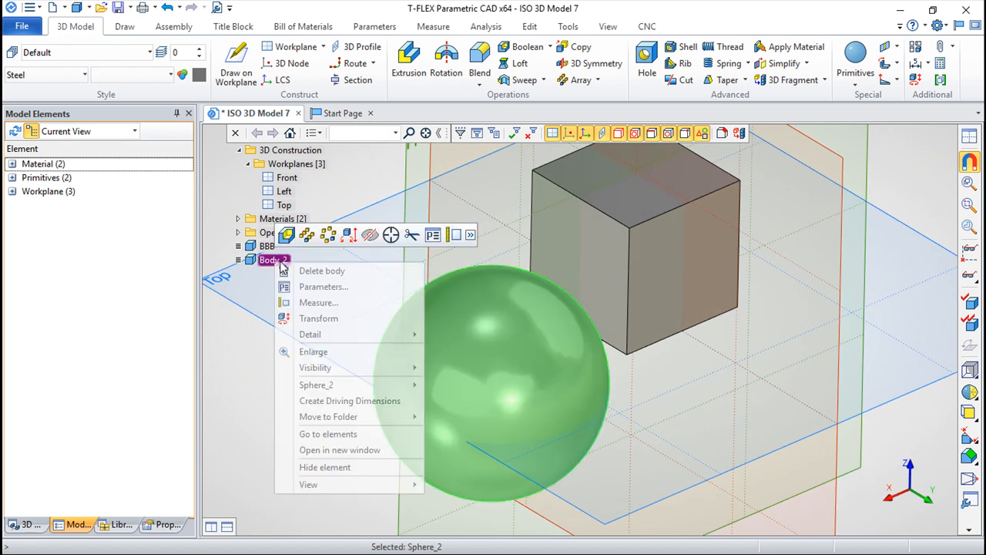
click(335, 285)
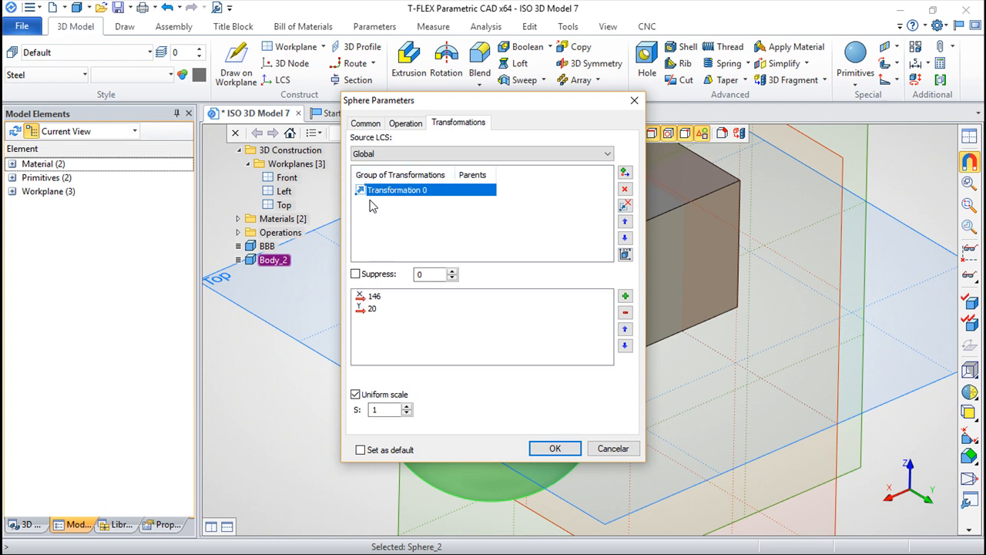
click(625, 173)
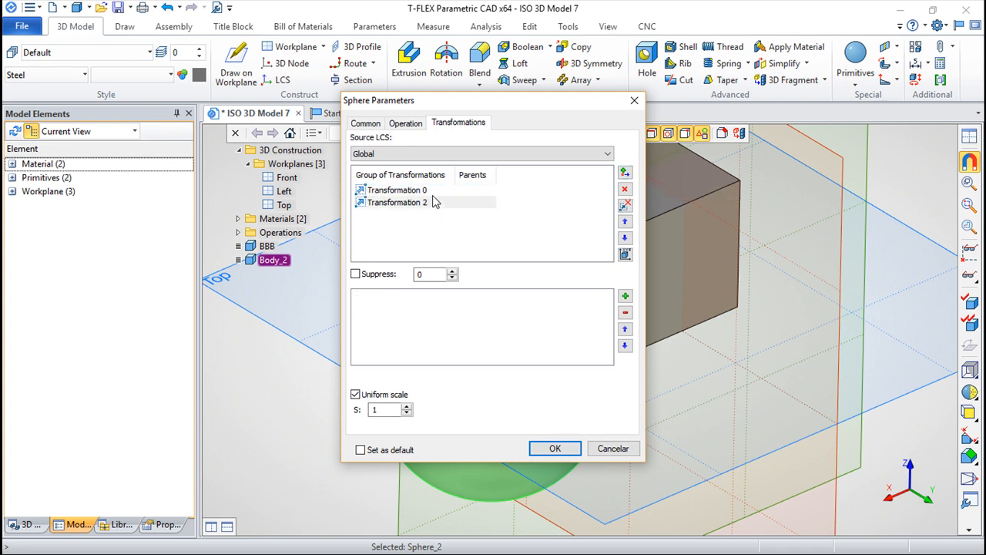
Step: Add a translation of 10 along the Z axis to the sphere's second transformation group and apply it
click(407, 191)
click(408, 202)
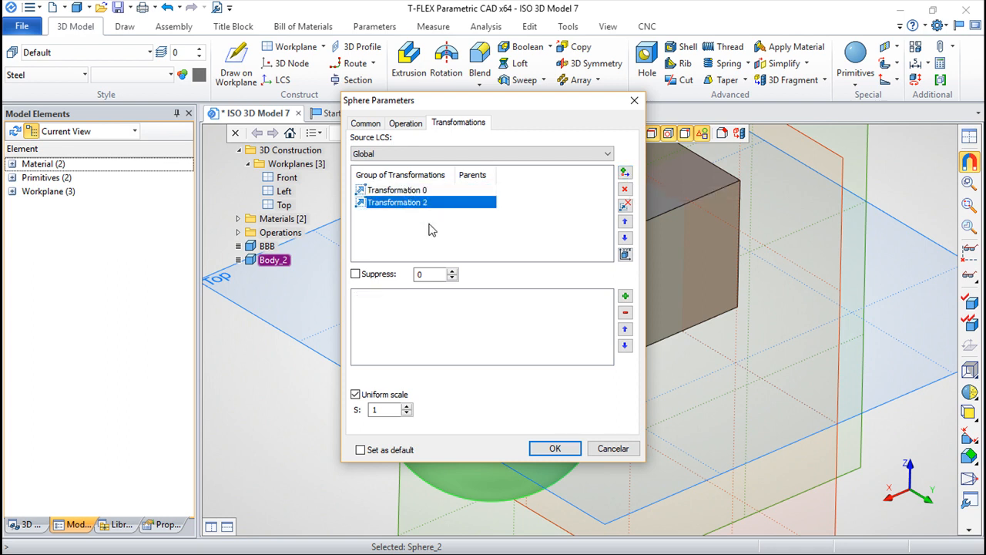
click(609, 304)
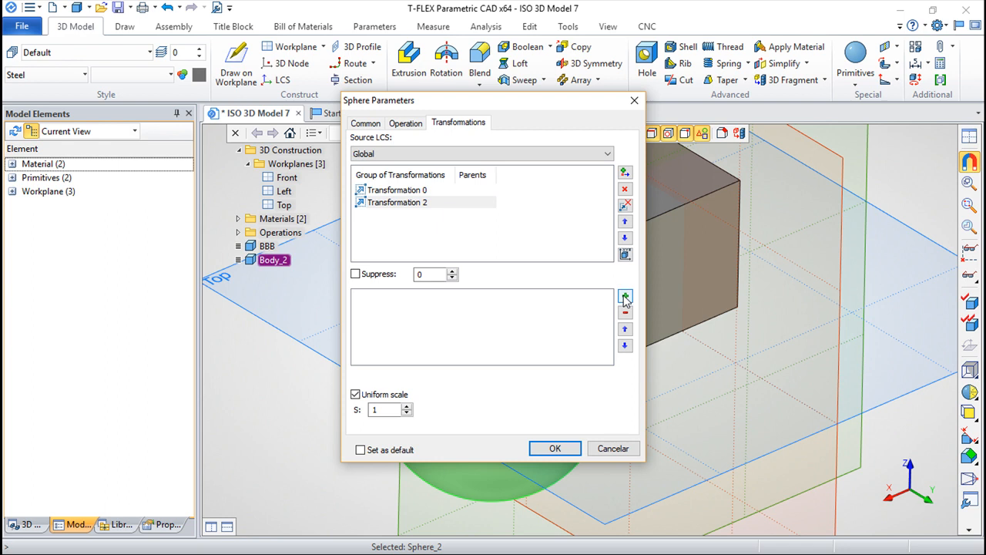
click(626, 296)
click(723, 329)
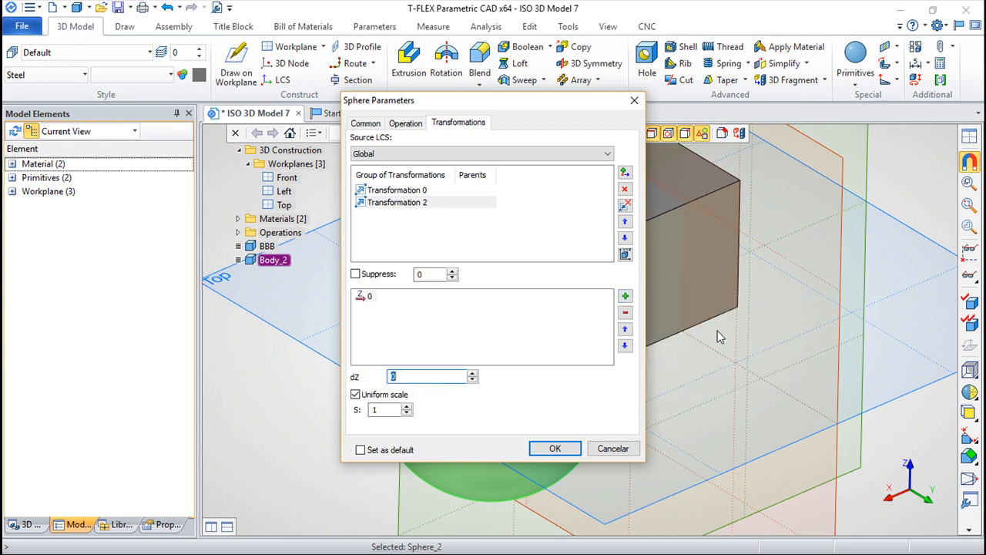
text(10)
key(Return)
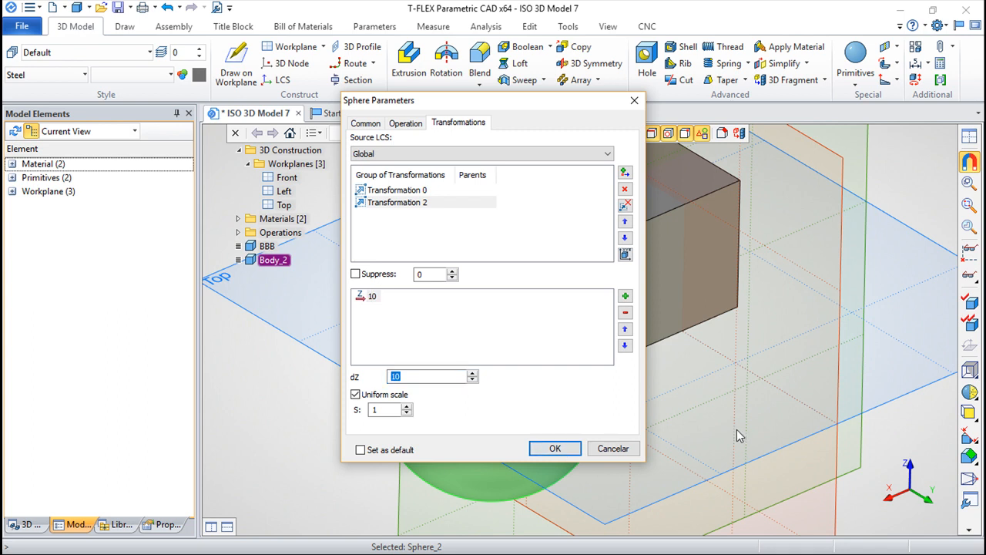
click(555, 450)
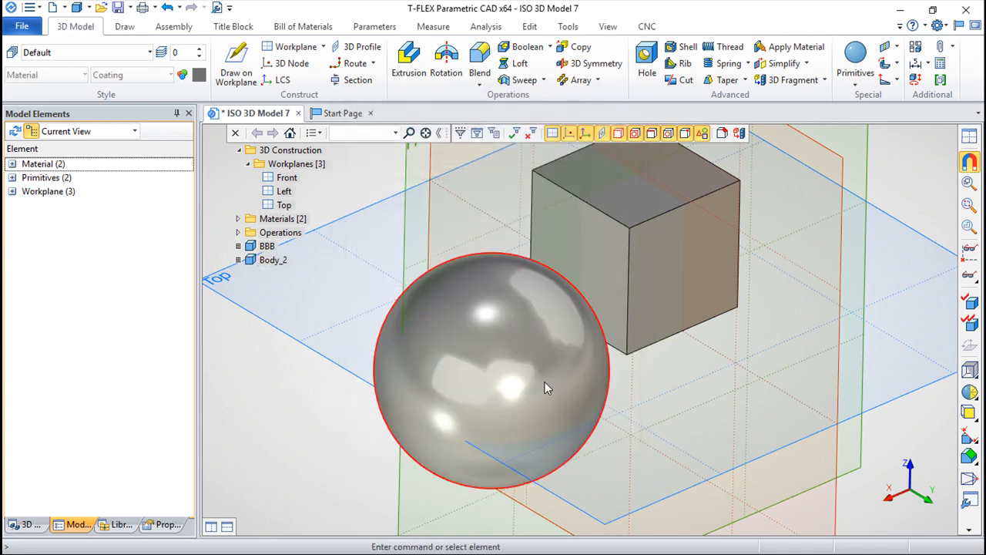
Step: Suppress the sphere's first transformation group, Transformation 0, in the body's parameters and apply the change
click(268, 259)
right_click(269, 260)
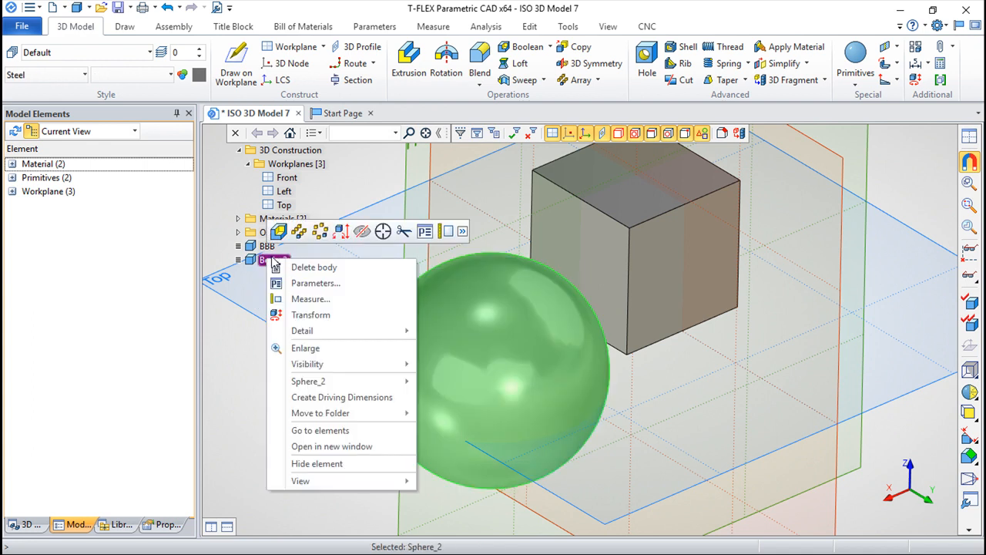
click(324, 284)
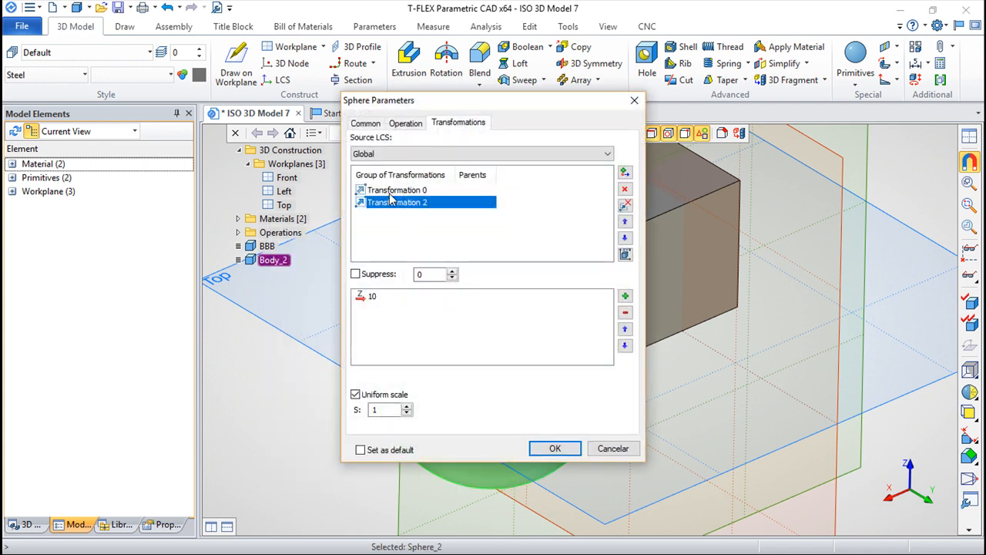
click(409, 192)
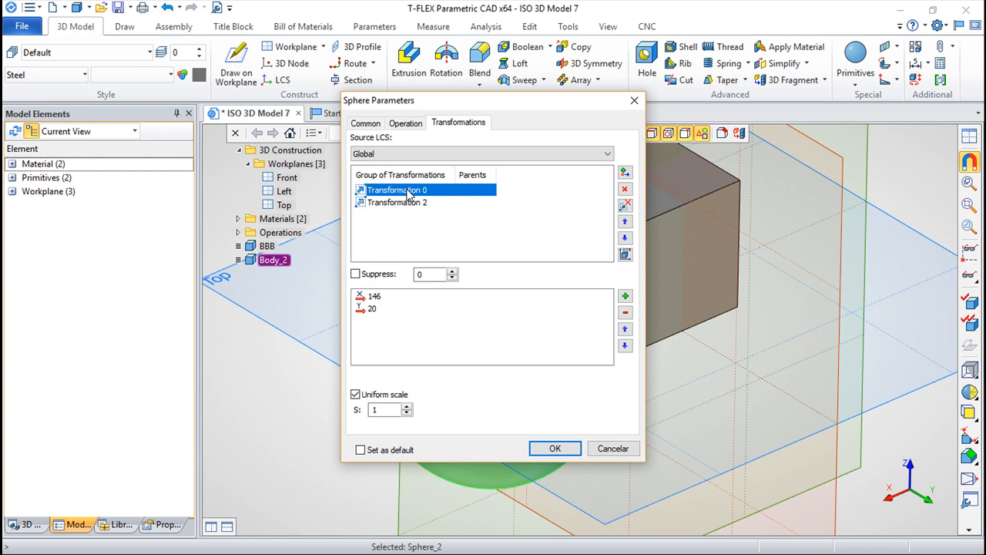
click(355, 275)
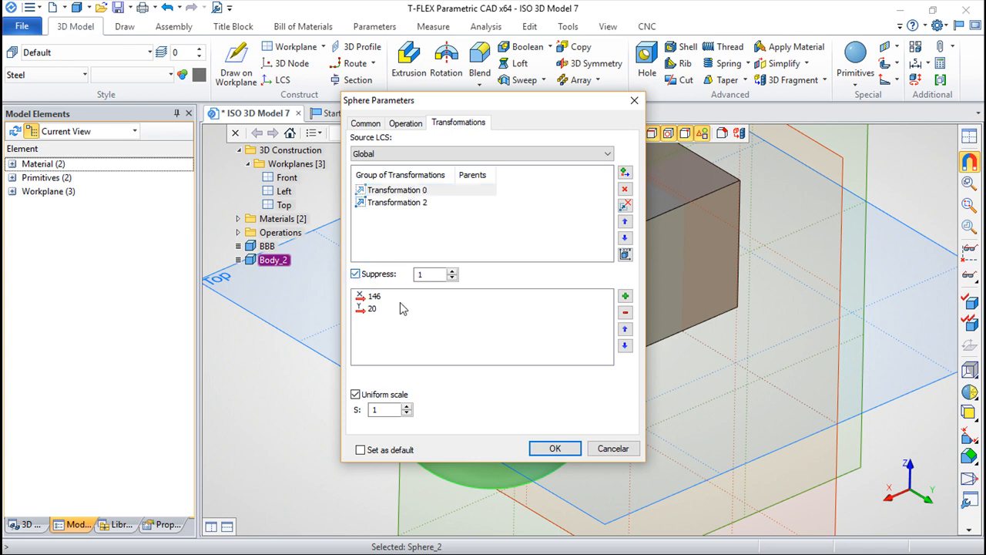
click(555, 449)
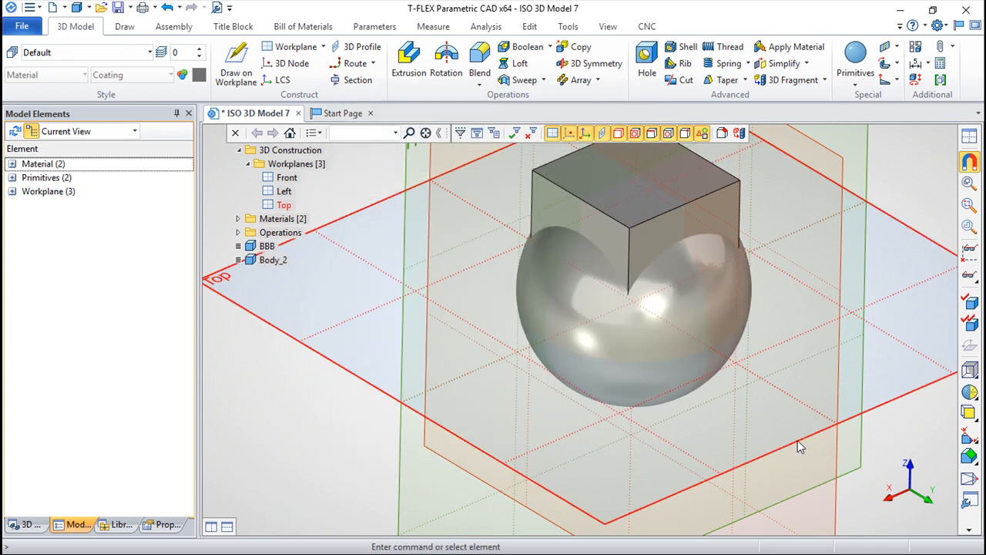
Step: Reopen the sphere's parameters, review the settings of Transformation 0, and accept the dialog
right_click(269, 261)
click(346, 282)
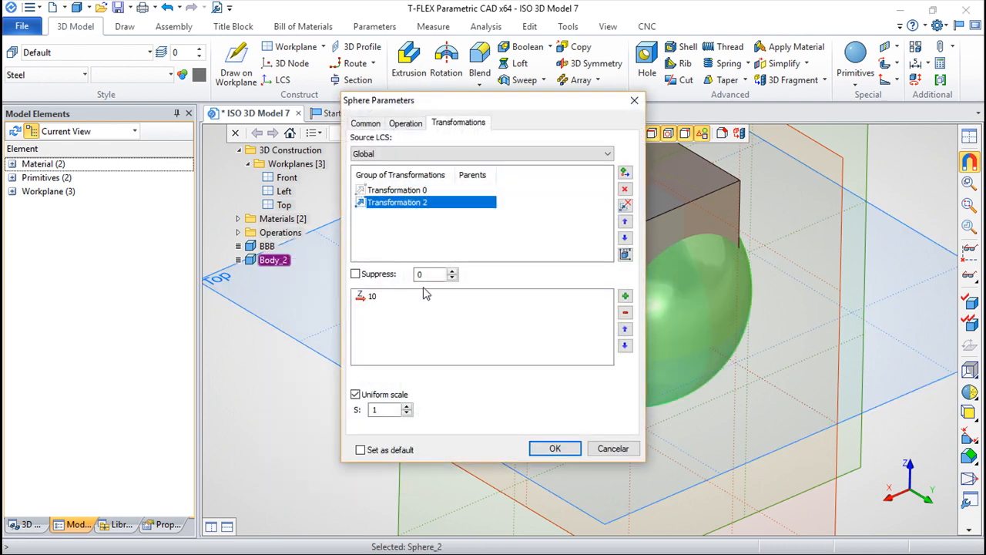
click(376, 191)
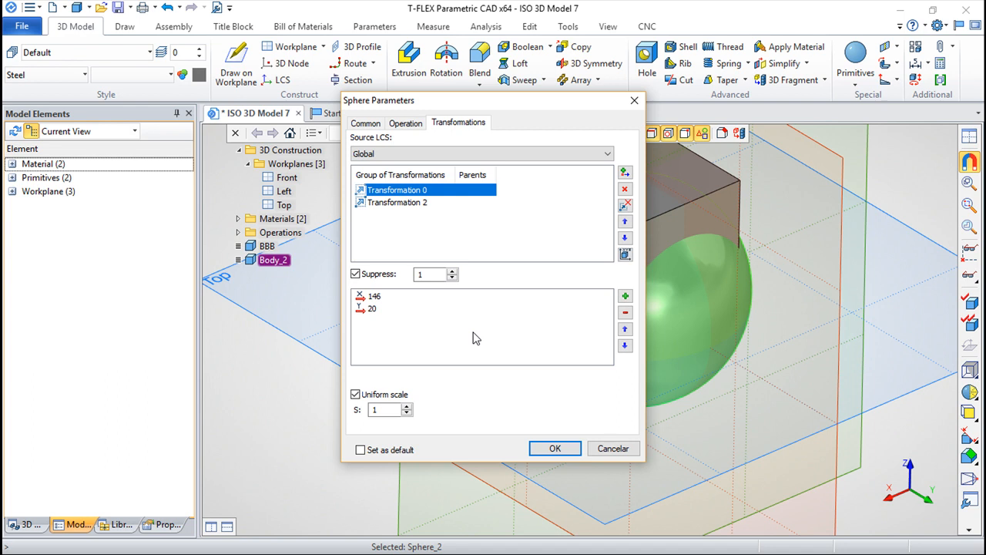
click(567, 447)
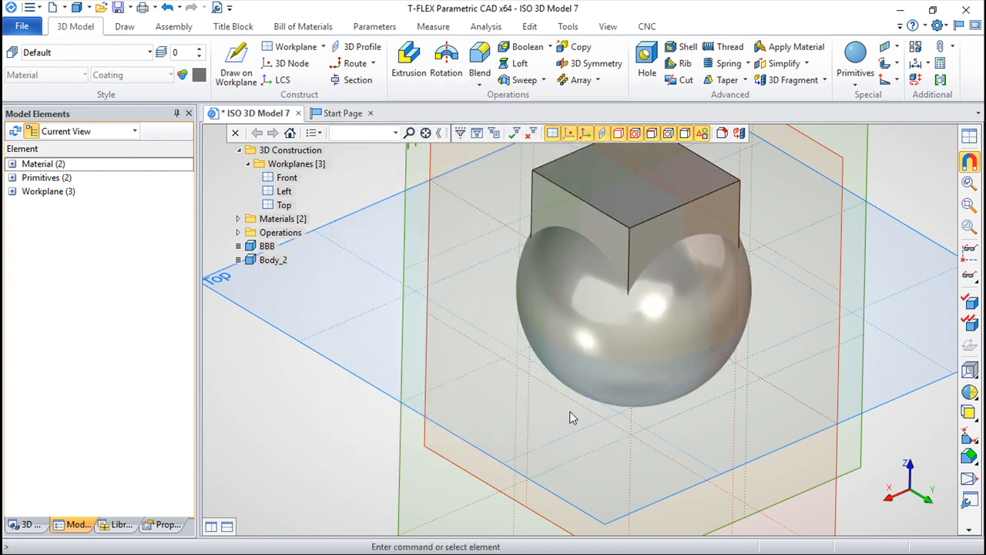